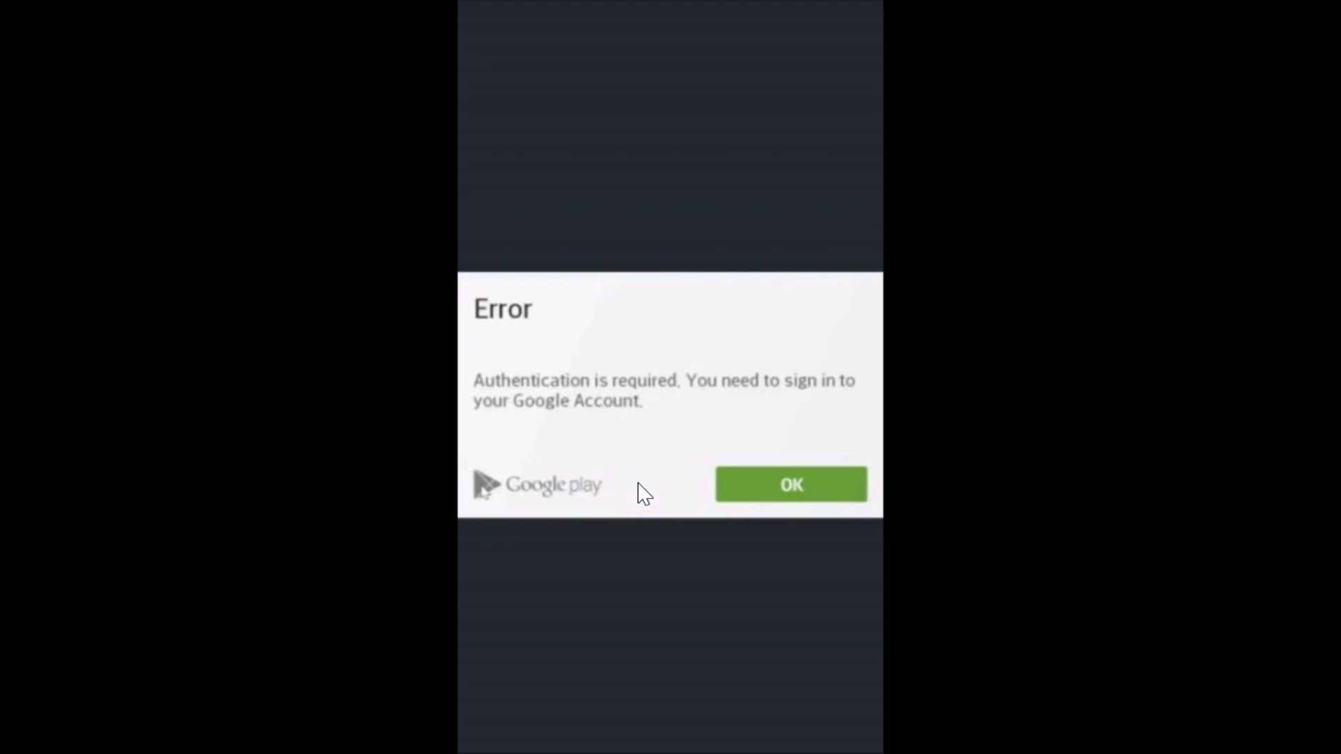
Step: Dismiss the Play Store 'Authentication is required' error and return to the home screen
mouse_move(617, 446)
left_mouse_down()
mouse_move(569, 359)
mouse_move(584, 354)
mouse_move(551, 369)
mouse_move(632, 395)
left_mouse_up()
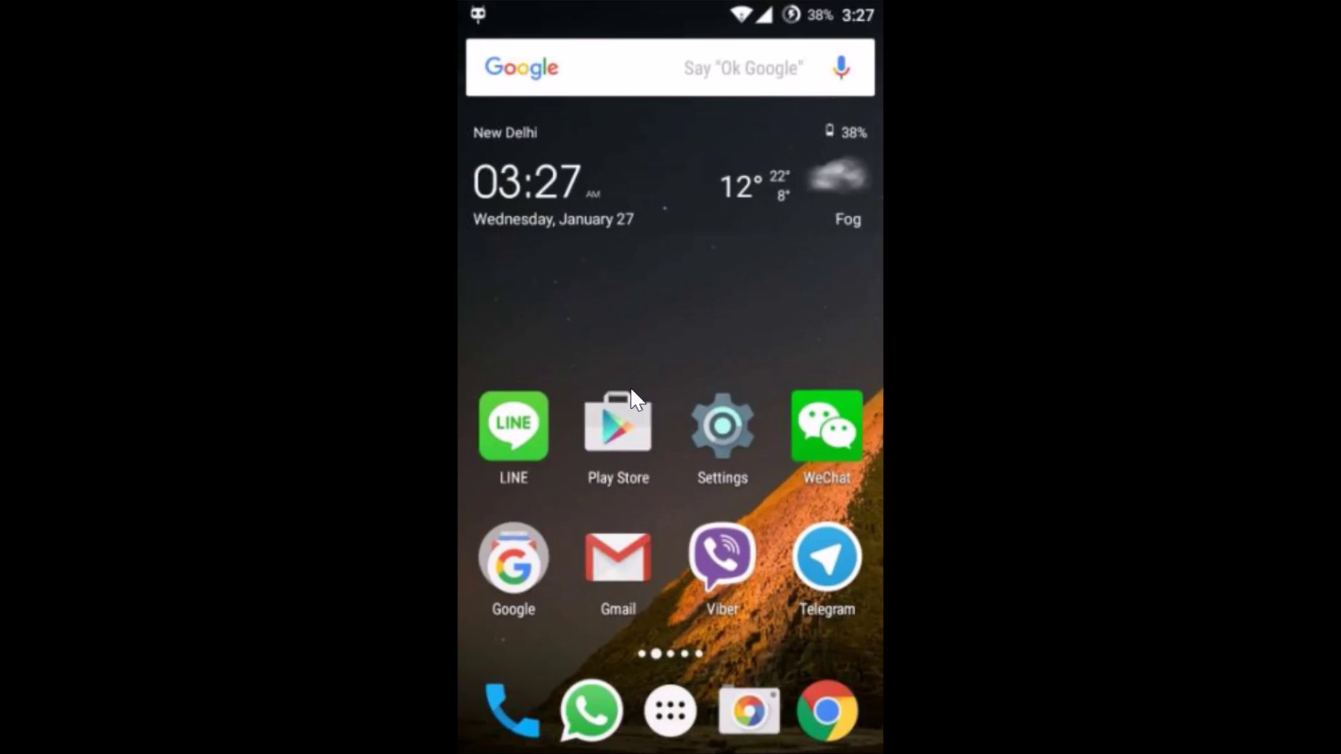
Step: Launch the Settings app and go to its Accounts page
left_click(717, 383)
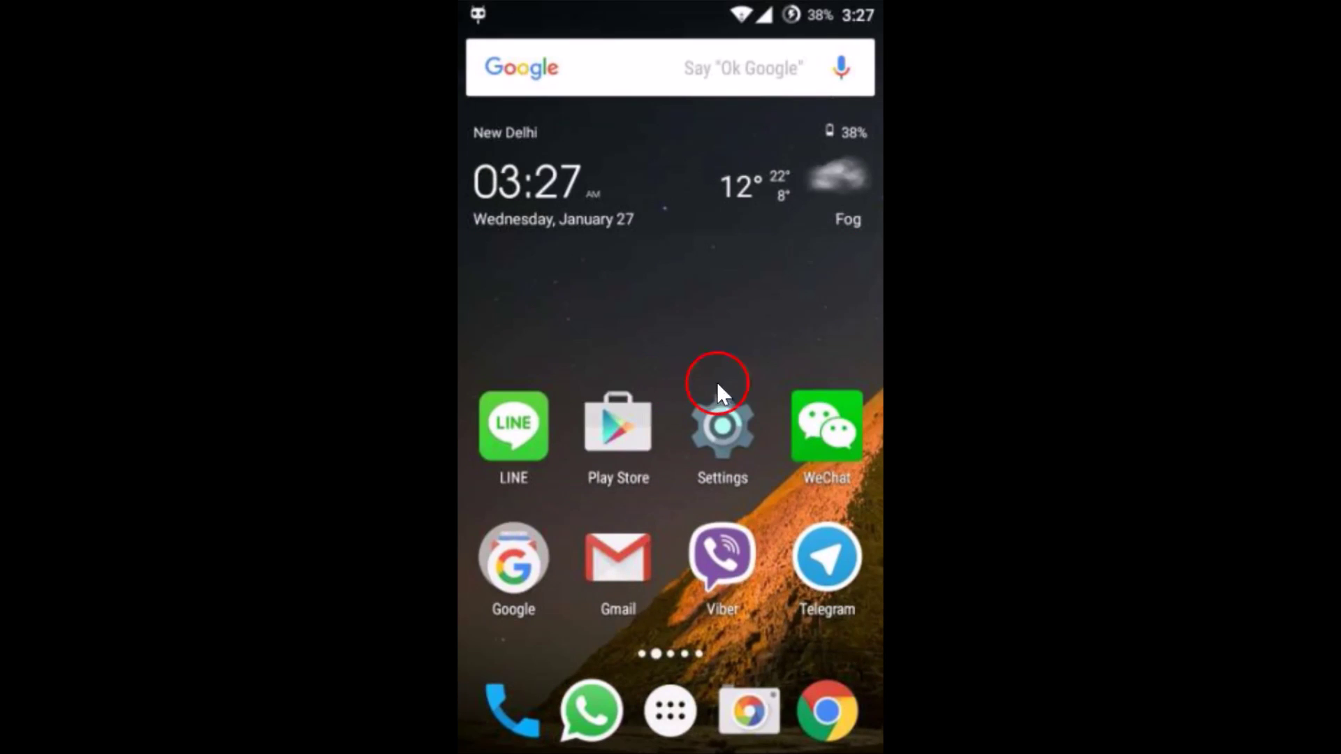
left_click(722, 423)
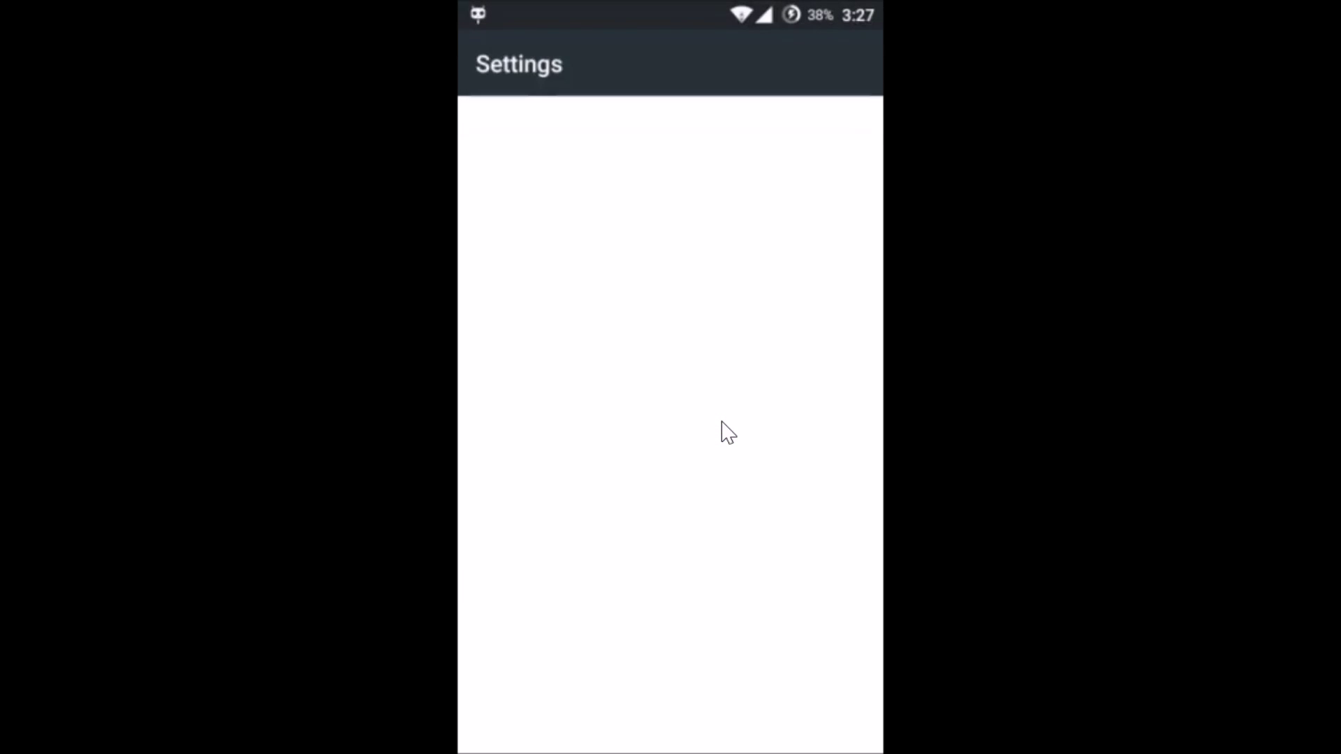
scroll(723, 423, "down", 6)
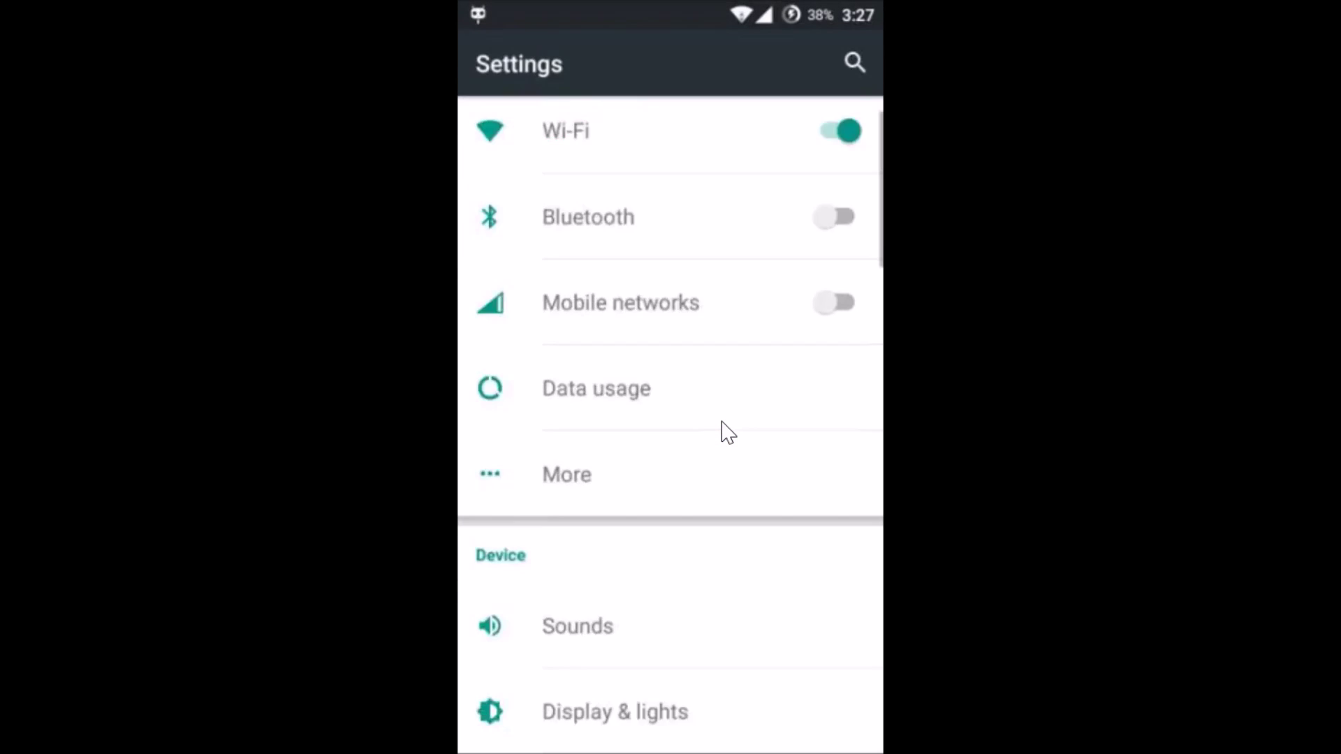
scroll(722, 424, "down", 10)
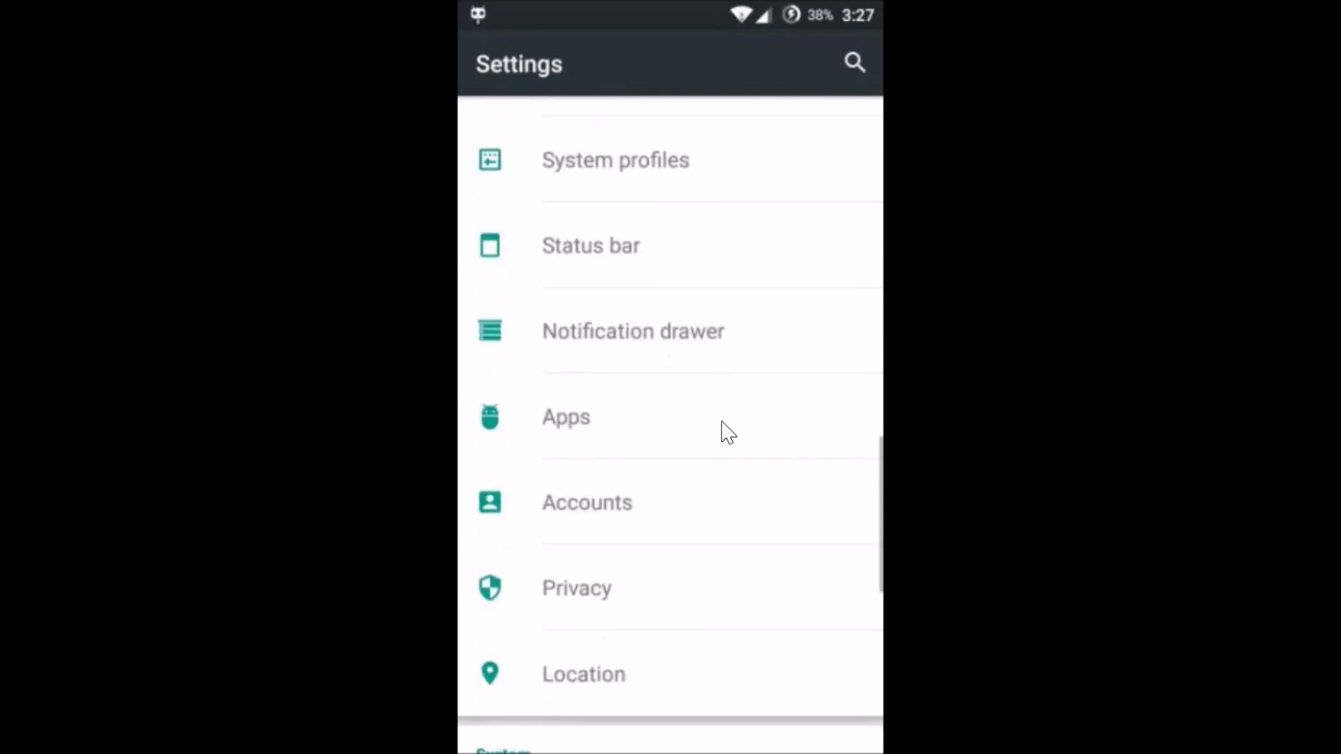
scroll(728, 433, "down", 5)
scroll(728, 433, "up", 4)
scroll(728, 433, "up", 2)
left_click(582, 292)
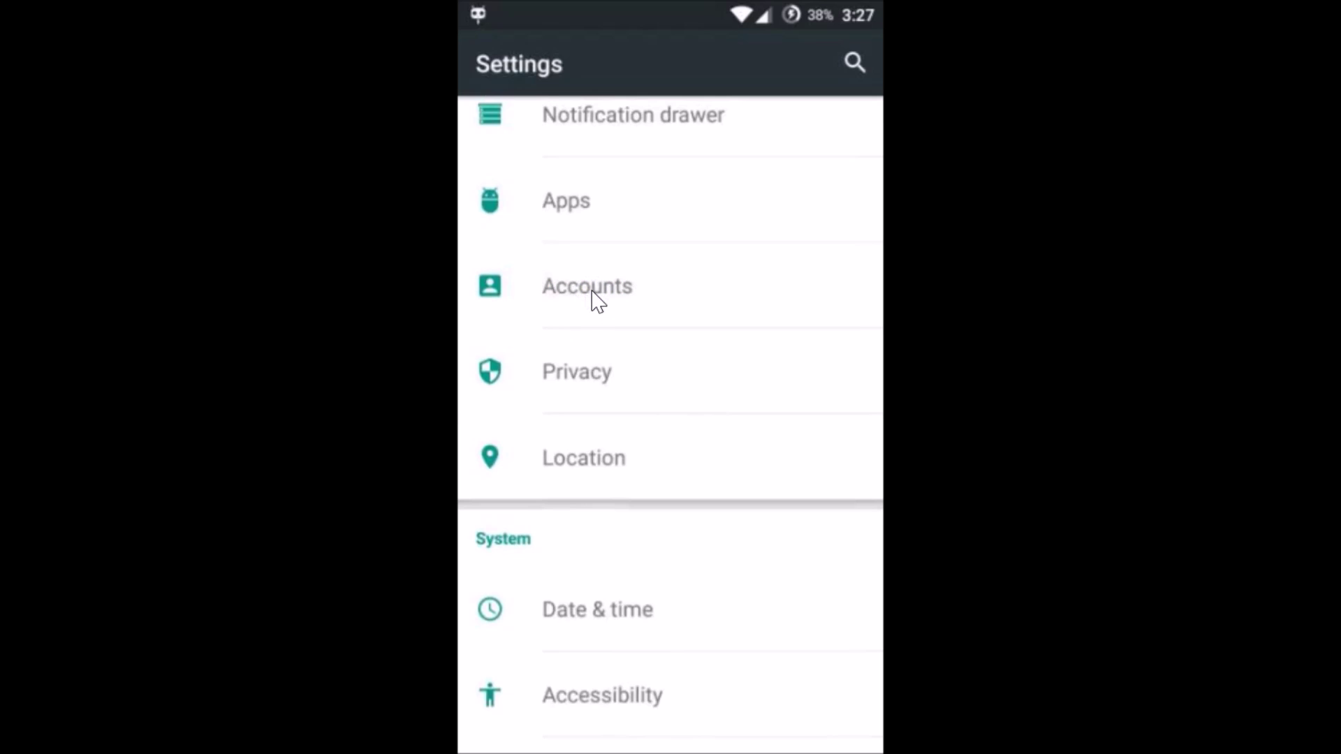
Step: Remove the signed-in Google account from the phone and confirm REMOVE ACCOUNT
left_click(678, 213)
left_click(611, 141)
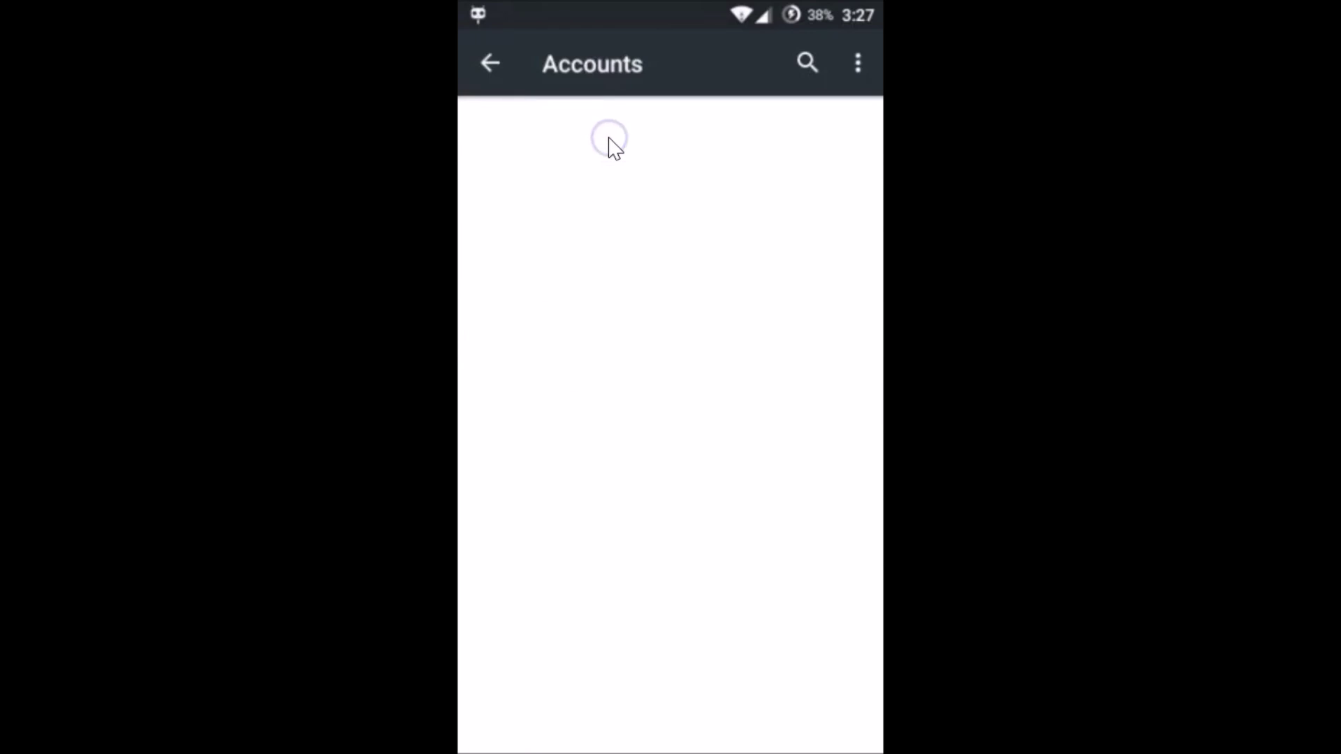
left_click(767, 186)
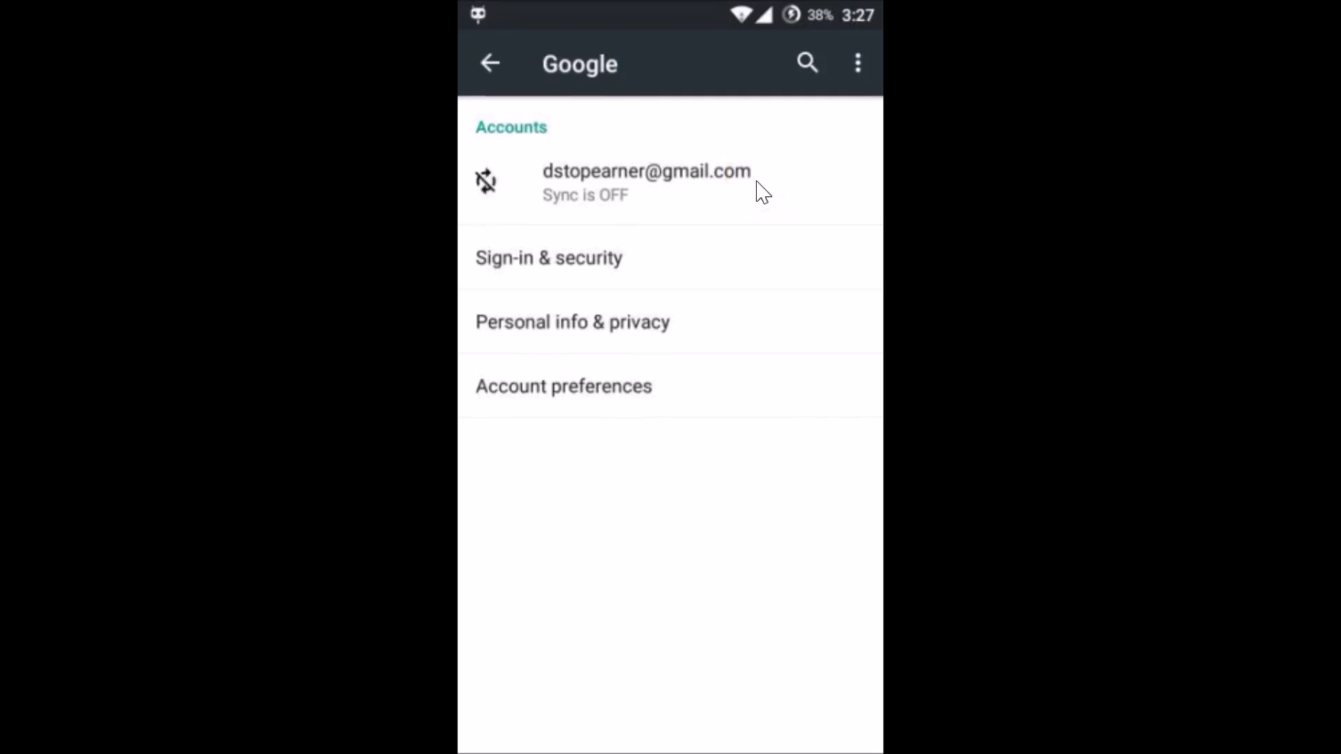
left_click(707, 189)
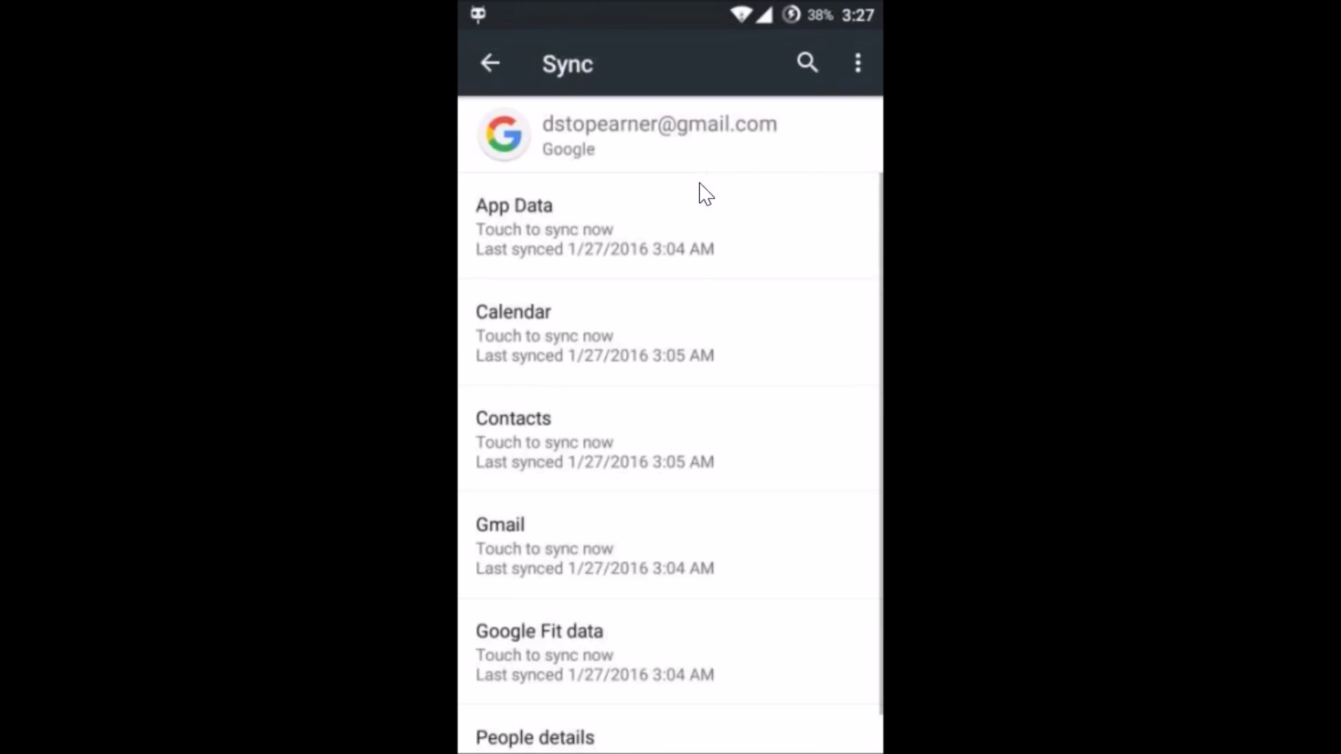
left_click(858, 63)
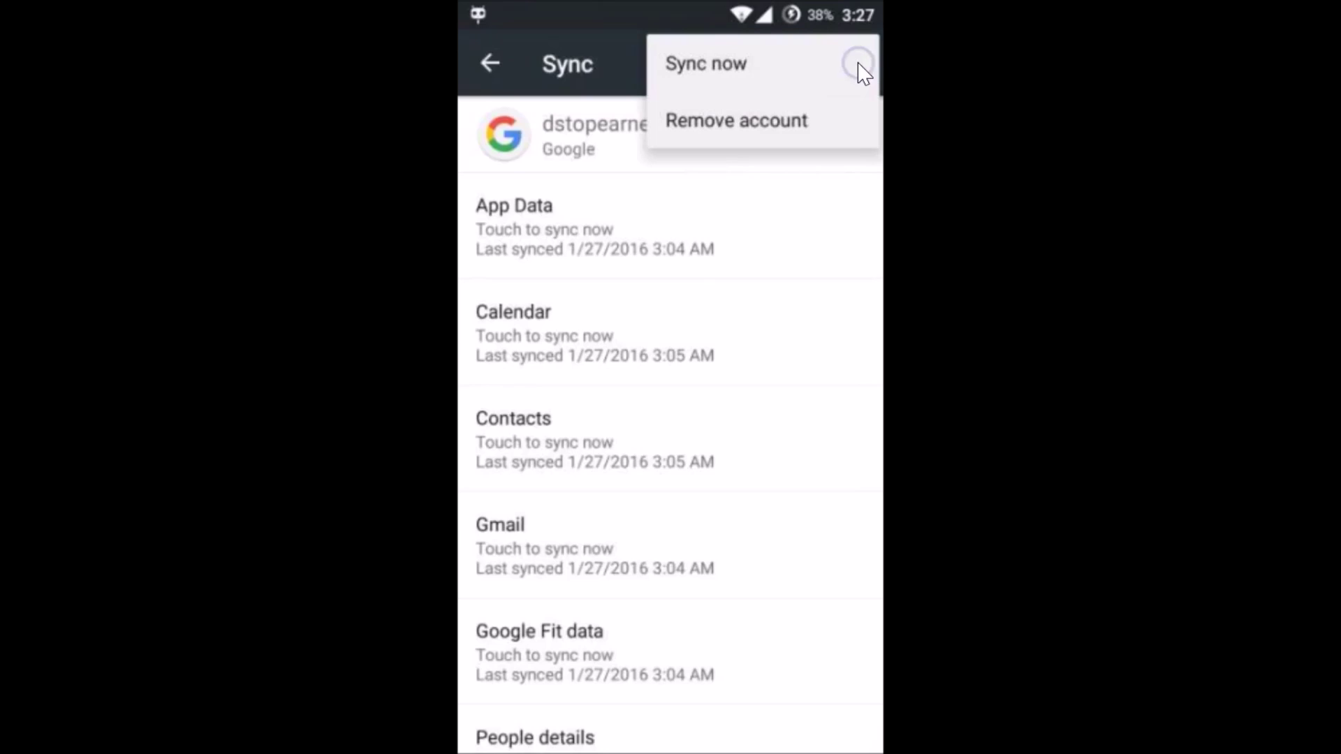
left_click_drag(745, 95, 706, 119)
left_click(724, 479)
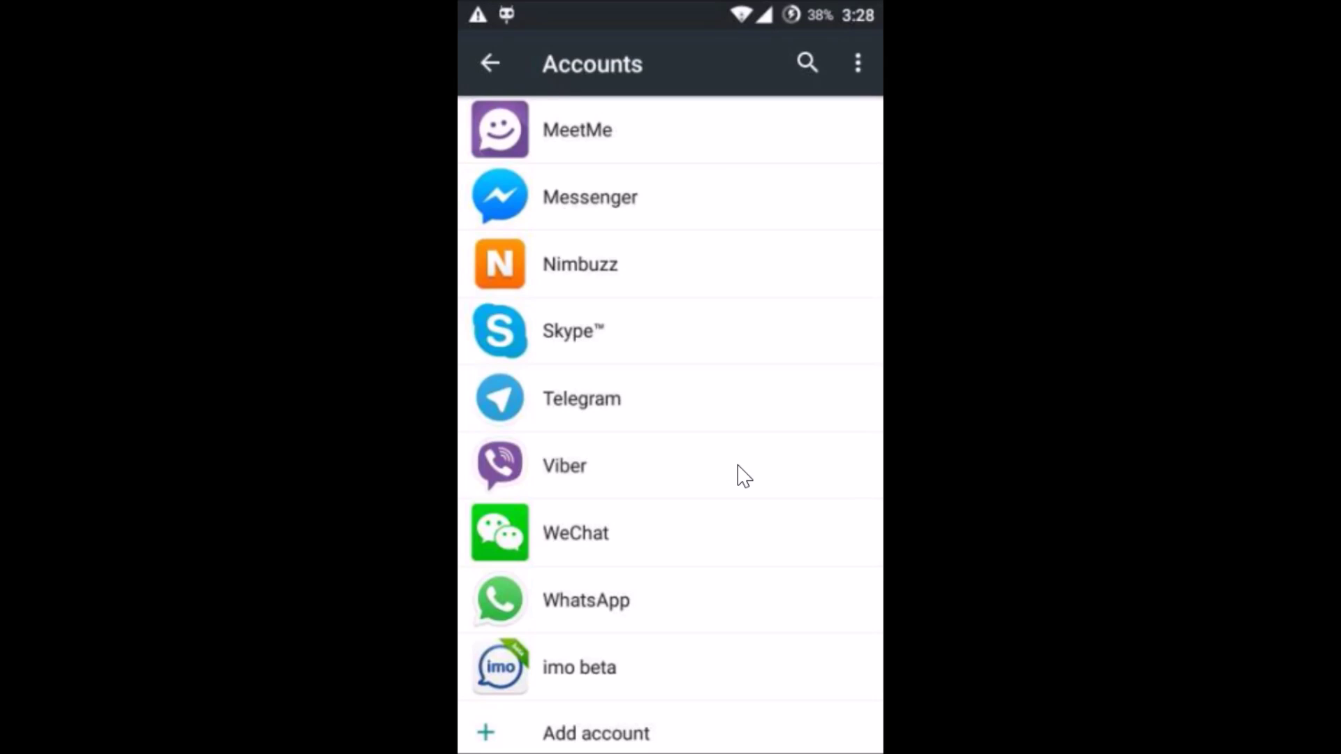
Step: Start adding an account and pick Google as the account type
left_click(605, 733)
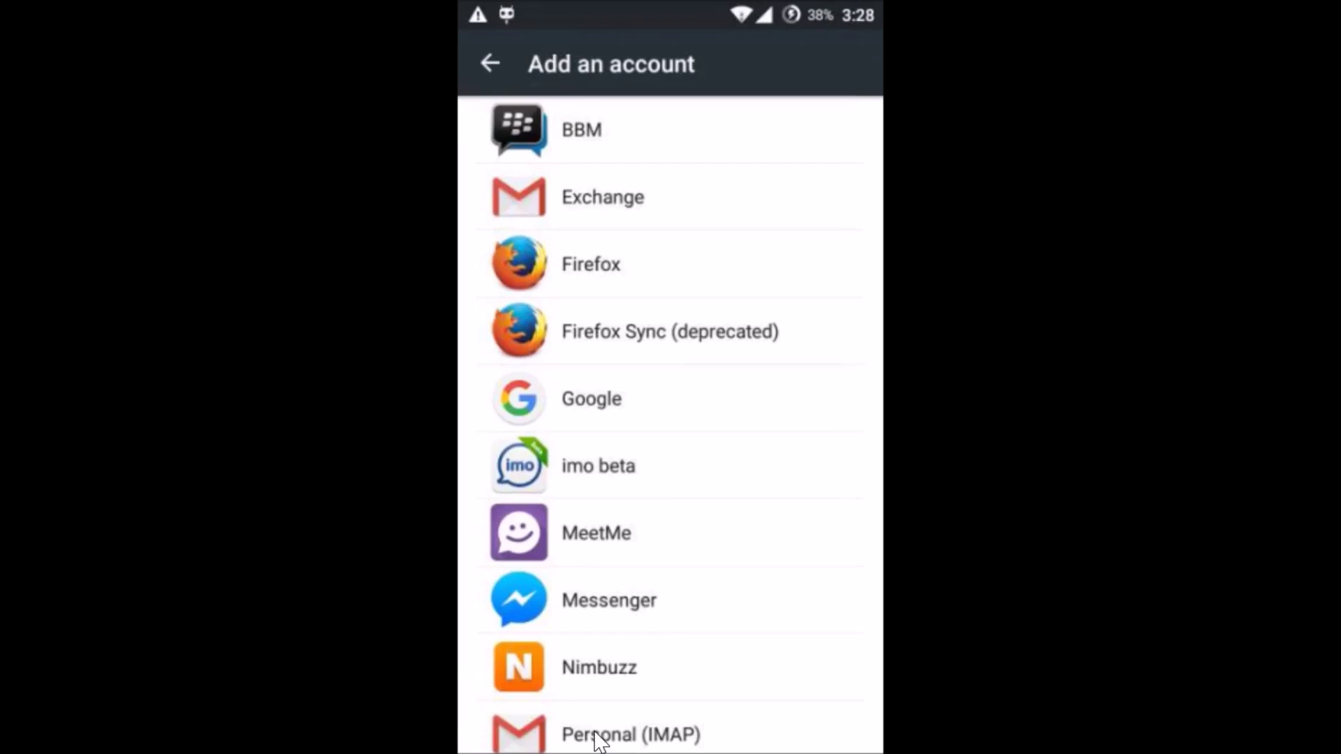
left_click(586, 407)
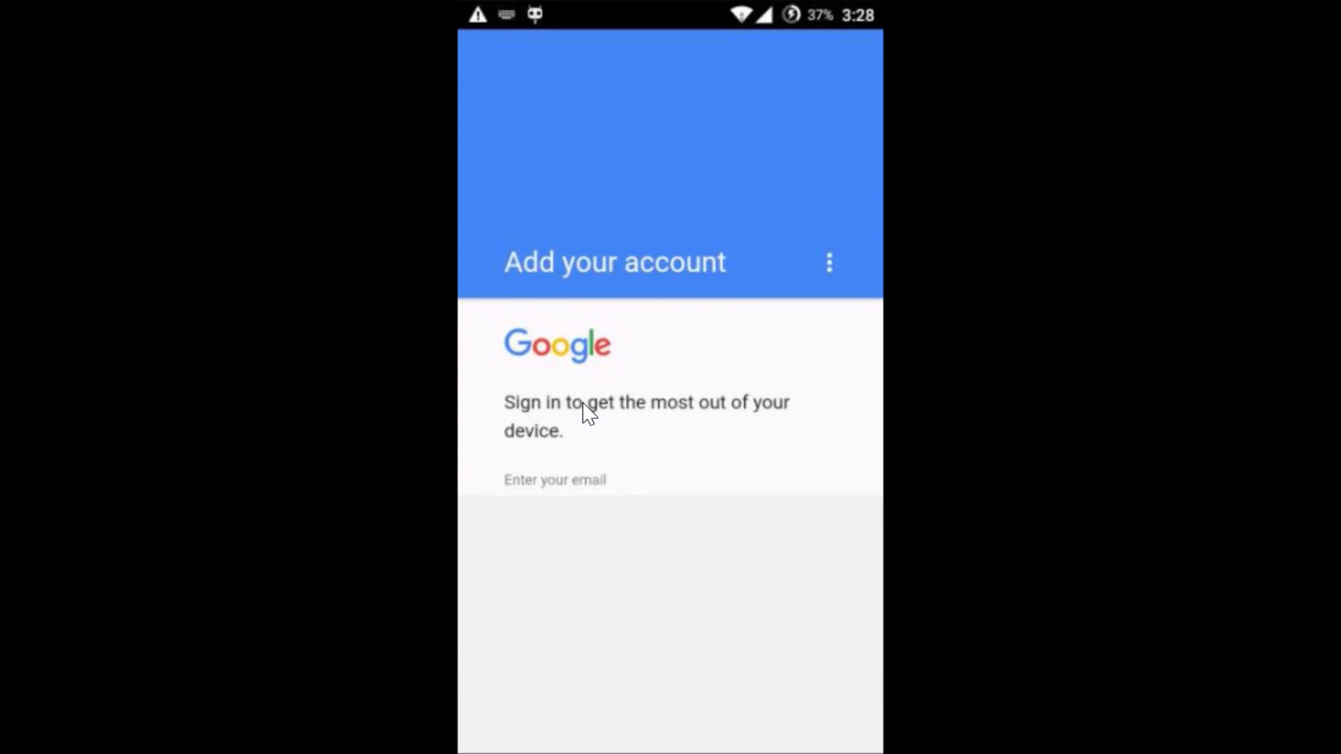
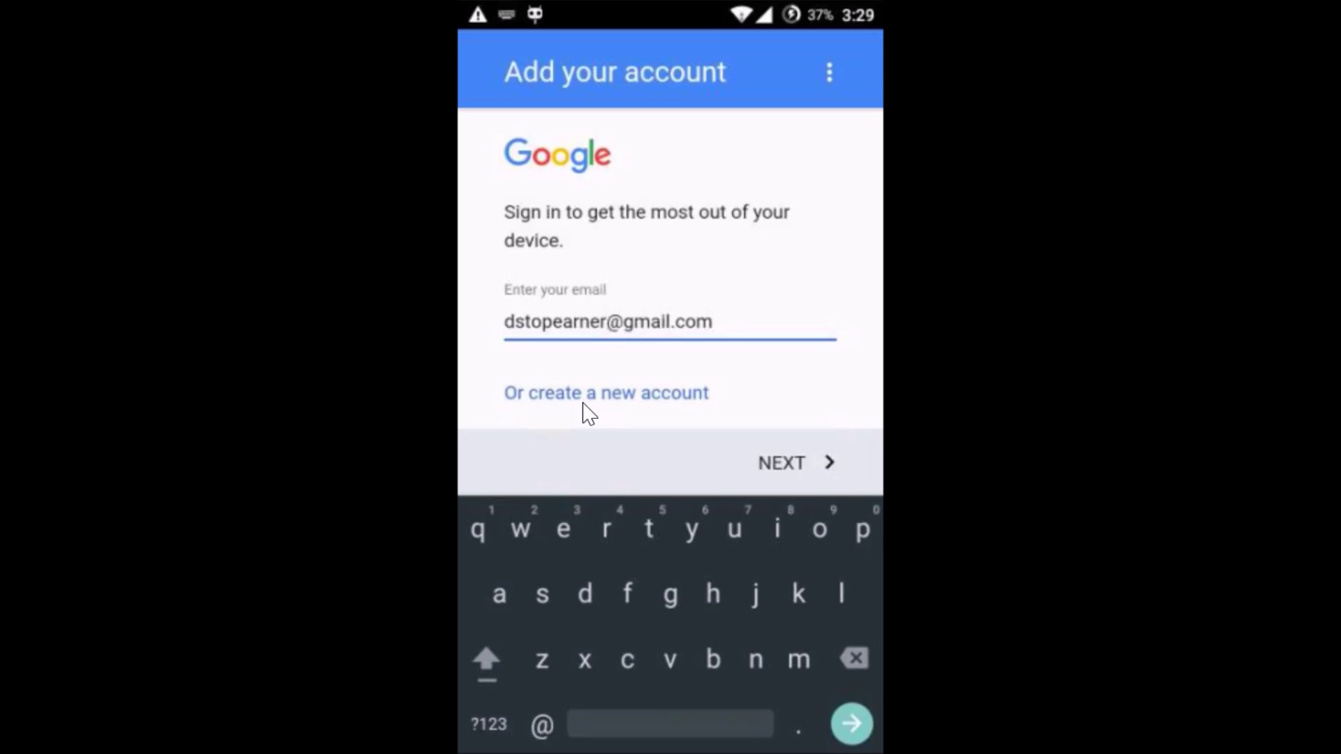
Step: Sign in with the Google account's email and password, then accept the terms
left_click(764, 458)
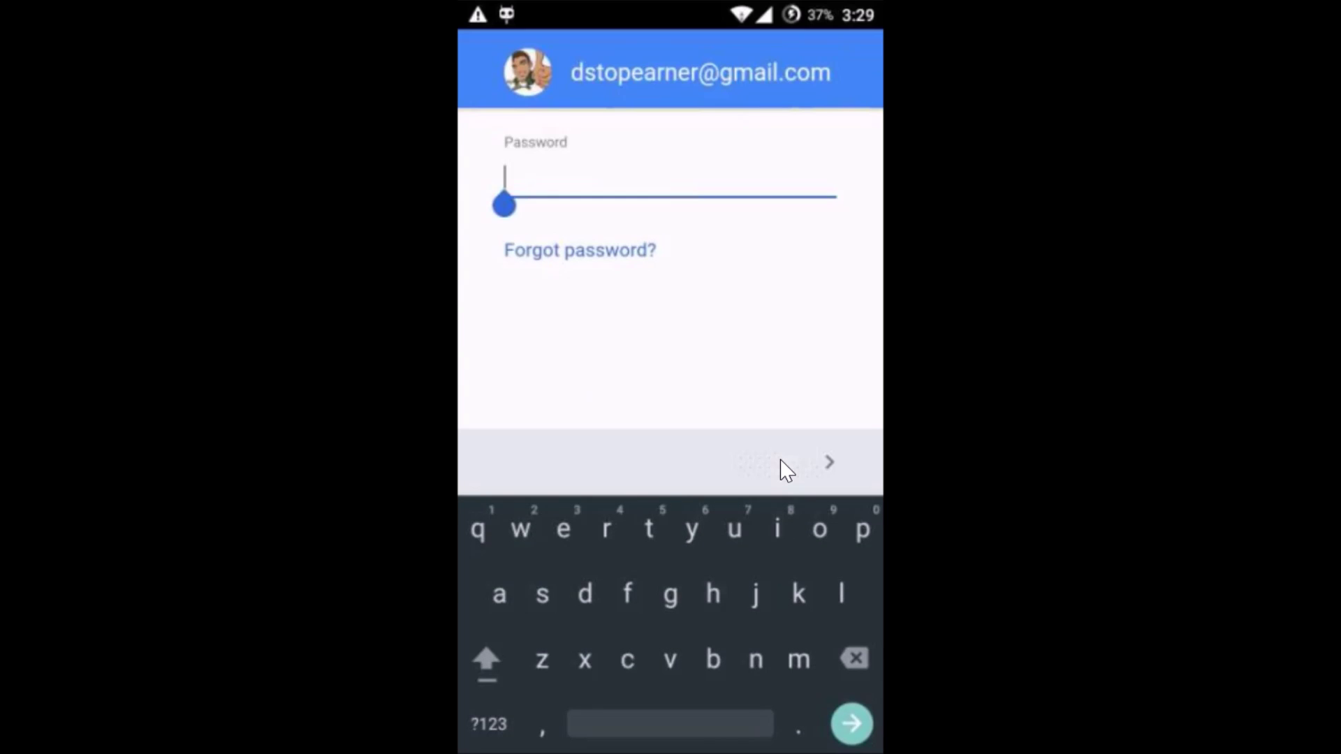
type("••••••6••")
left_click(781, 463)
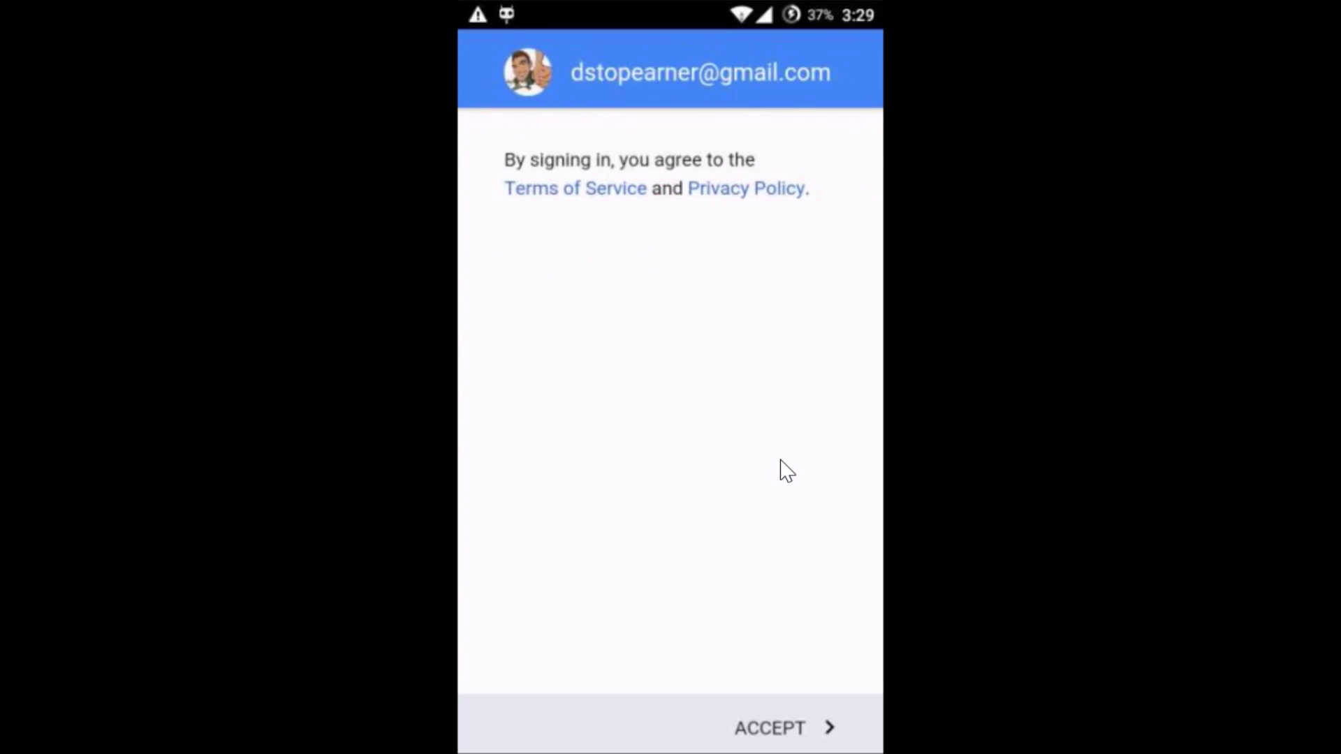
left_click(778, 728)
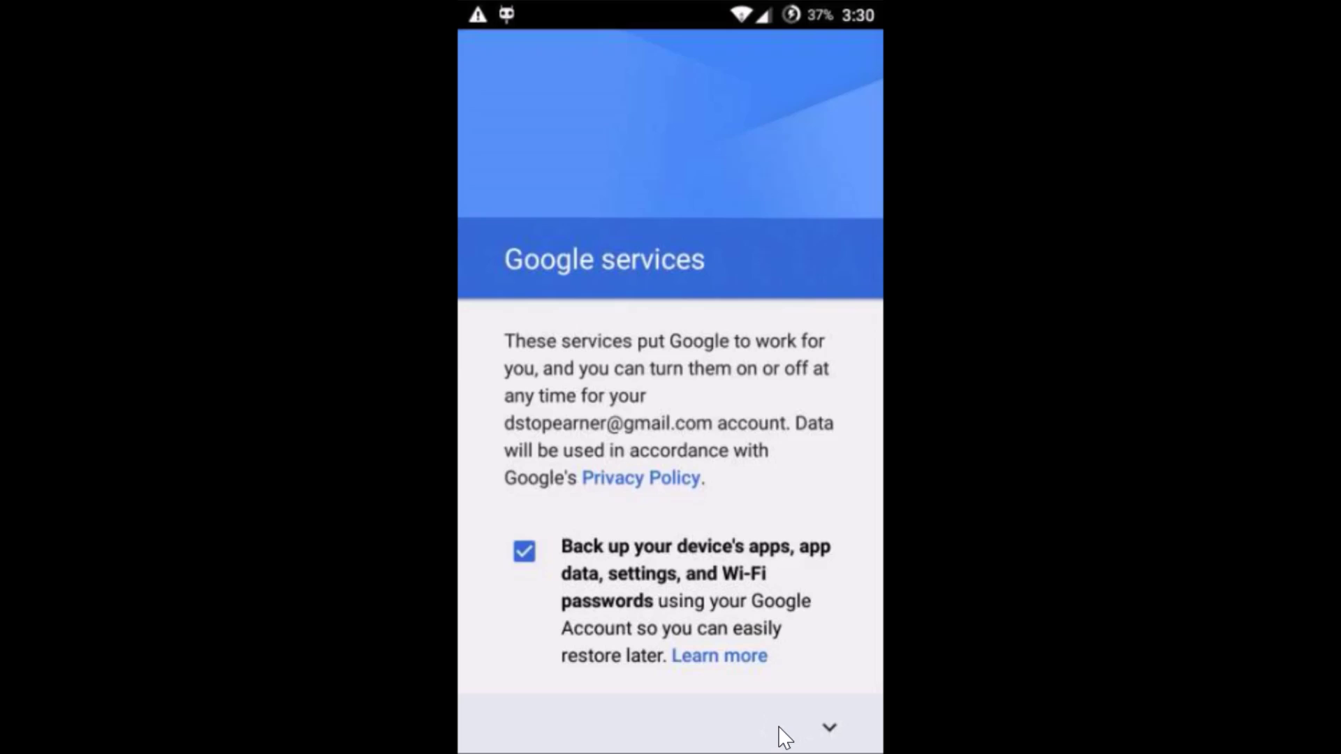
Step: Finish the Google services page with backup left on
left_click(778, 727)
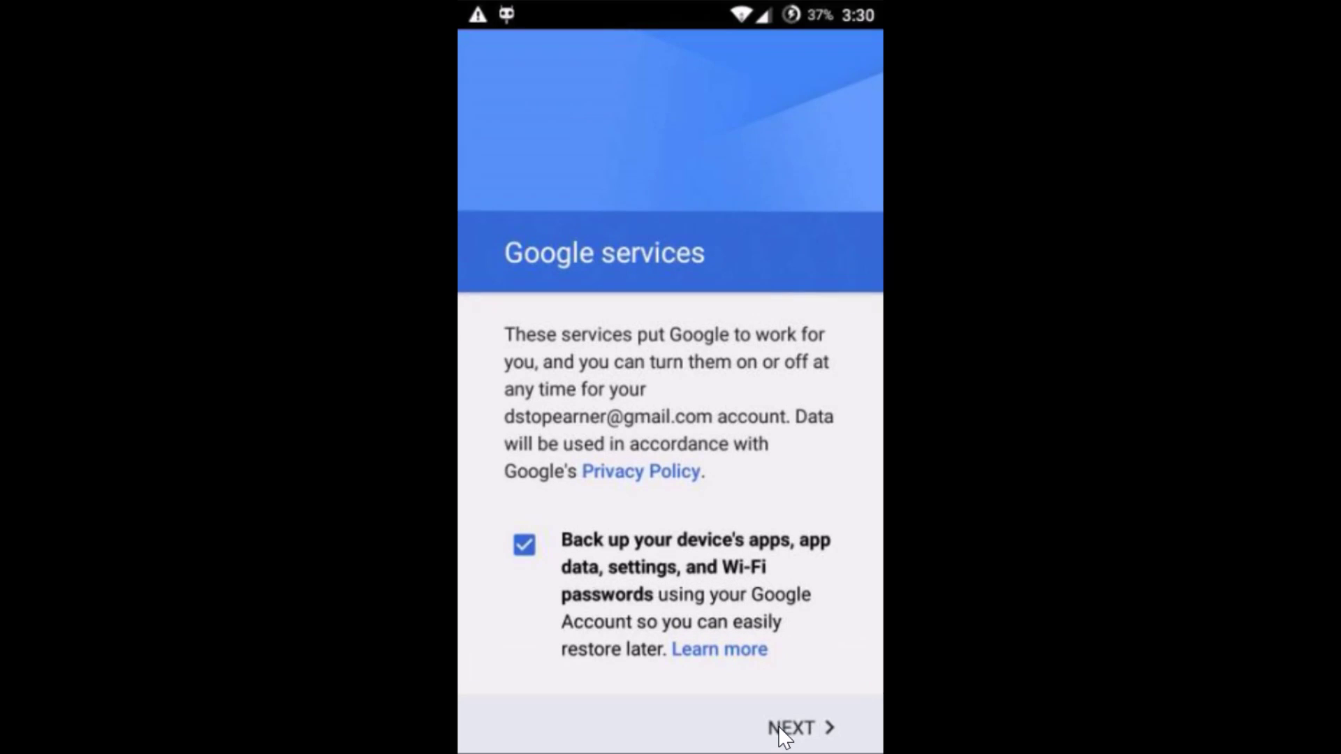
left_click(806, 727)
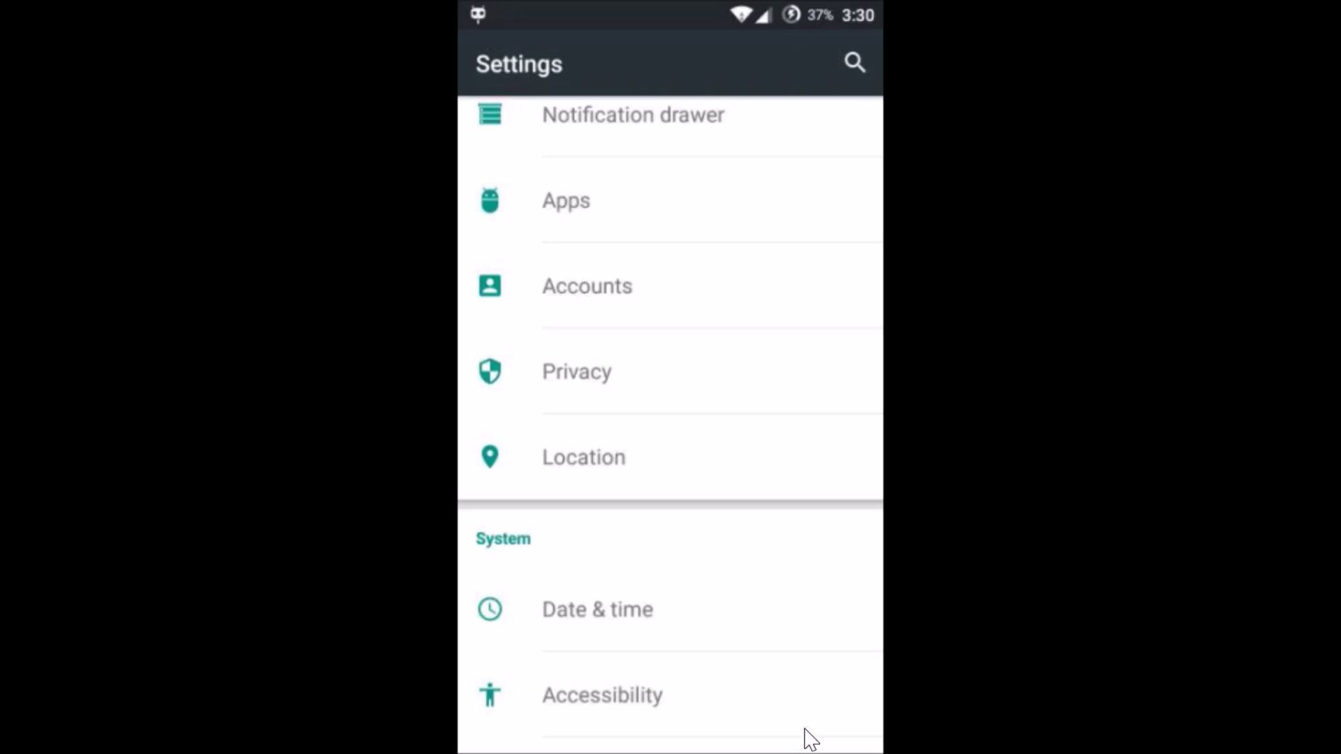
Step: Go to Apps and move through ON SD CARD and RUNNING to the ALL tab
scroll(810, 739, "up", 5)
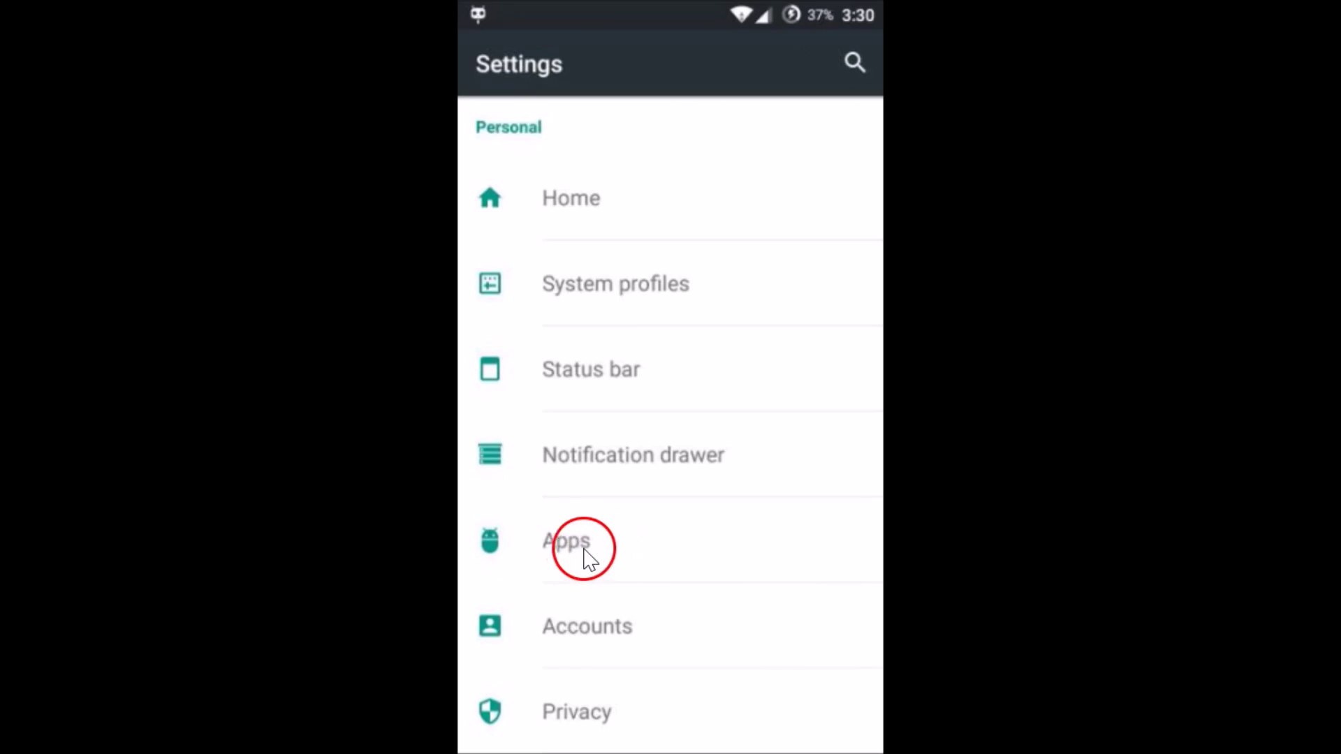
left_click(596, 549)
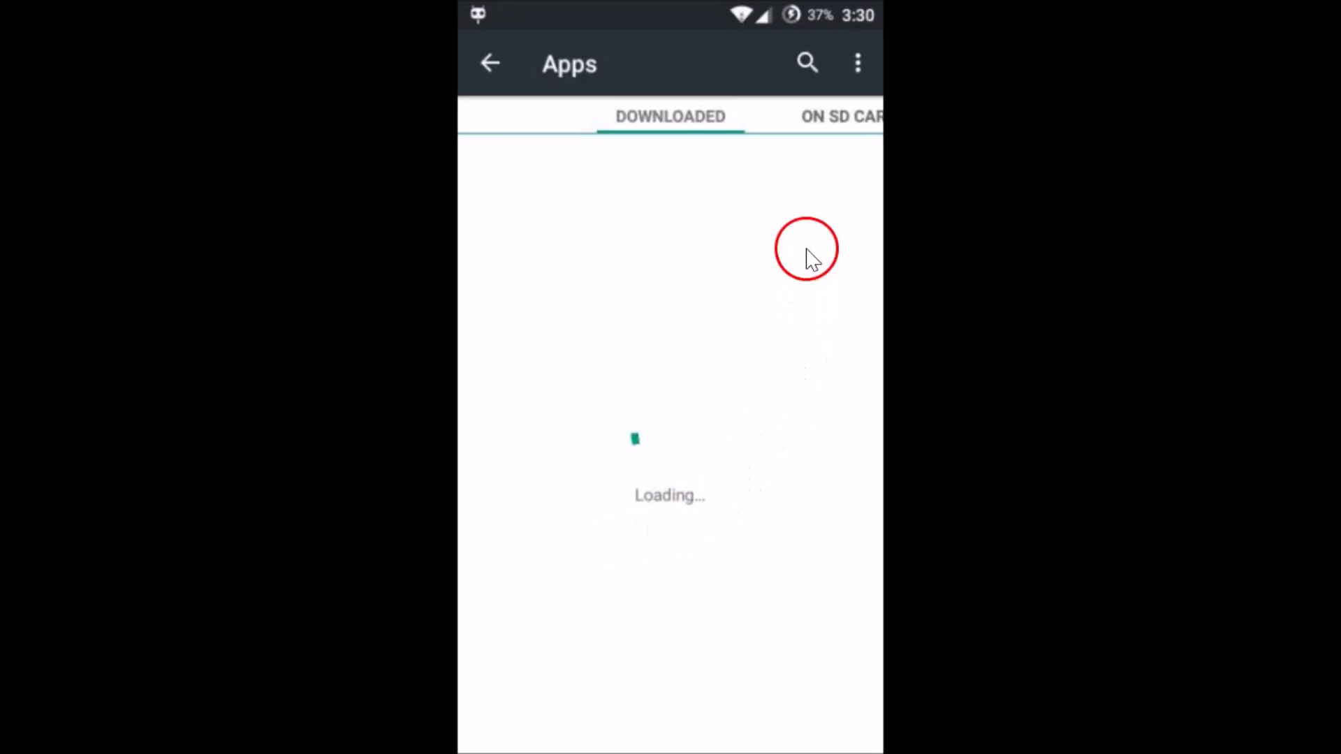
left_click(833, 120)
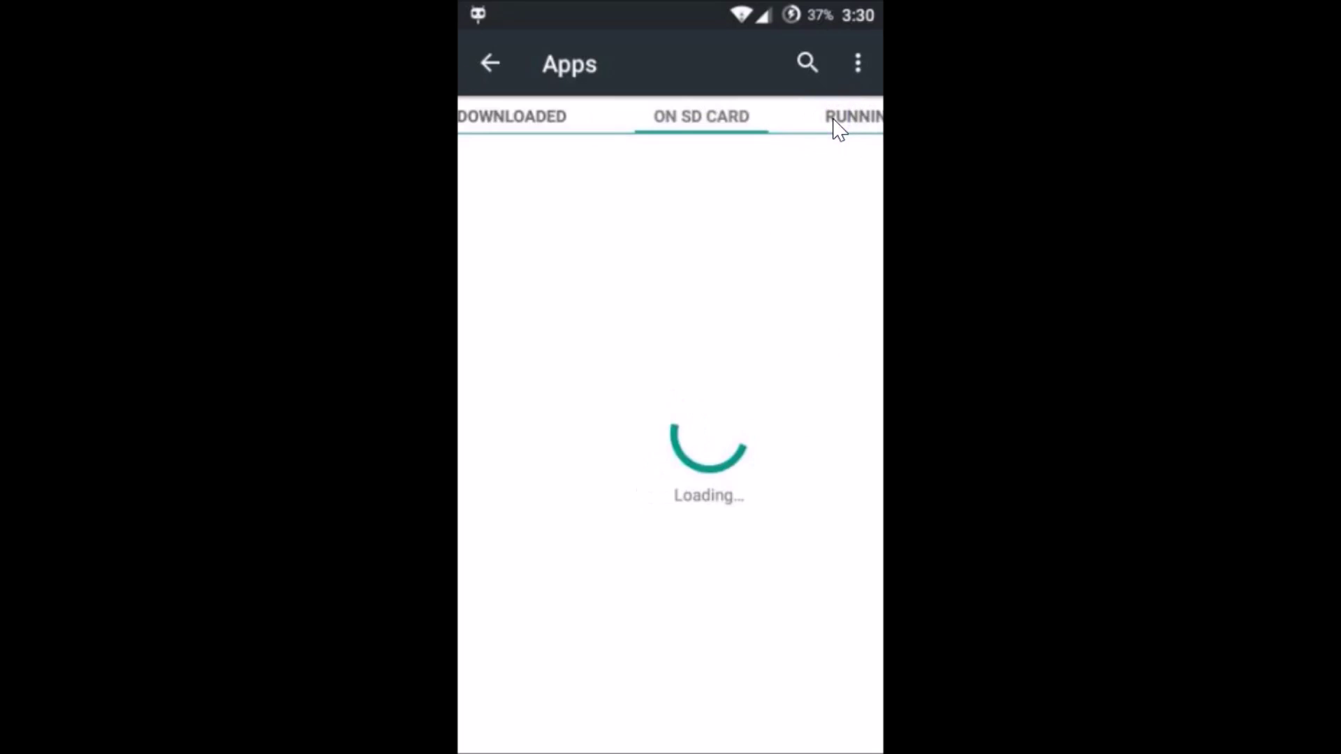
left_click(855, 120)
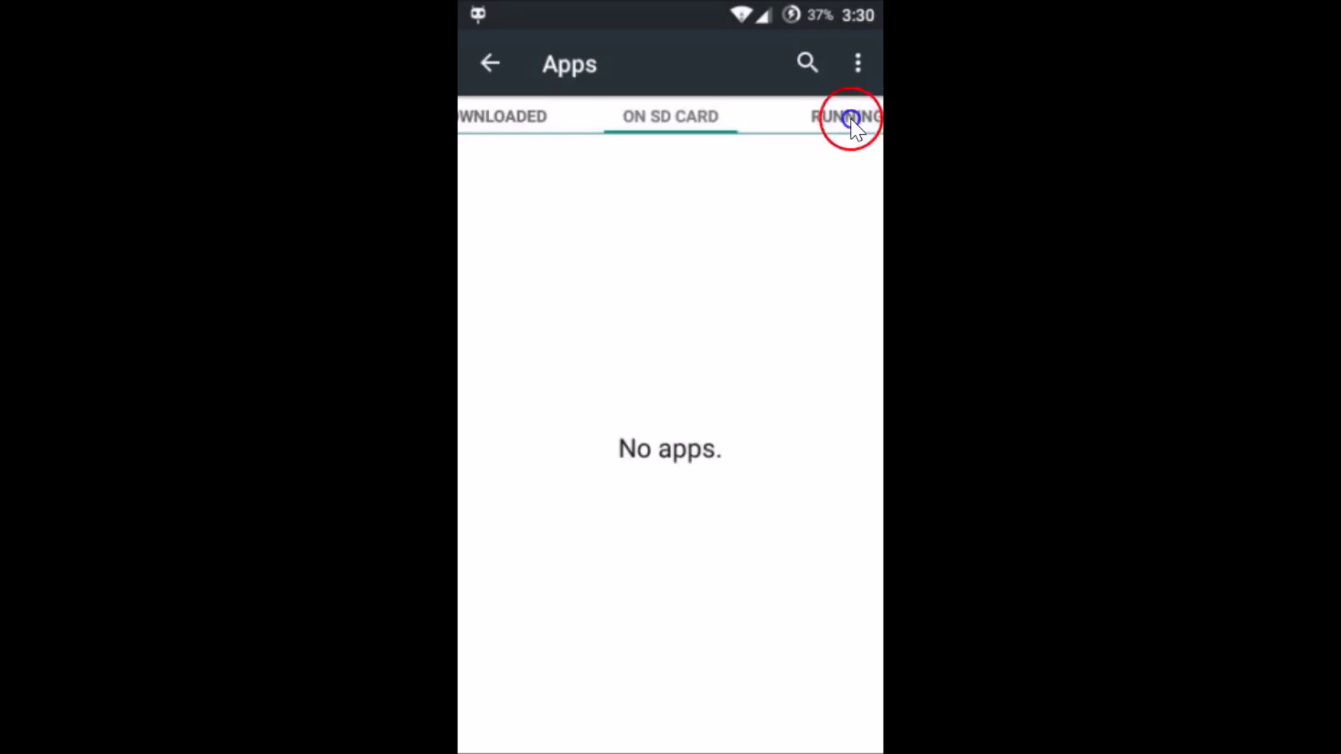
left_click(864, 120)
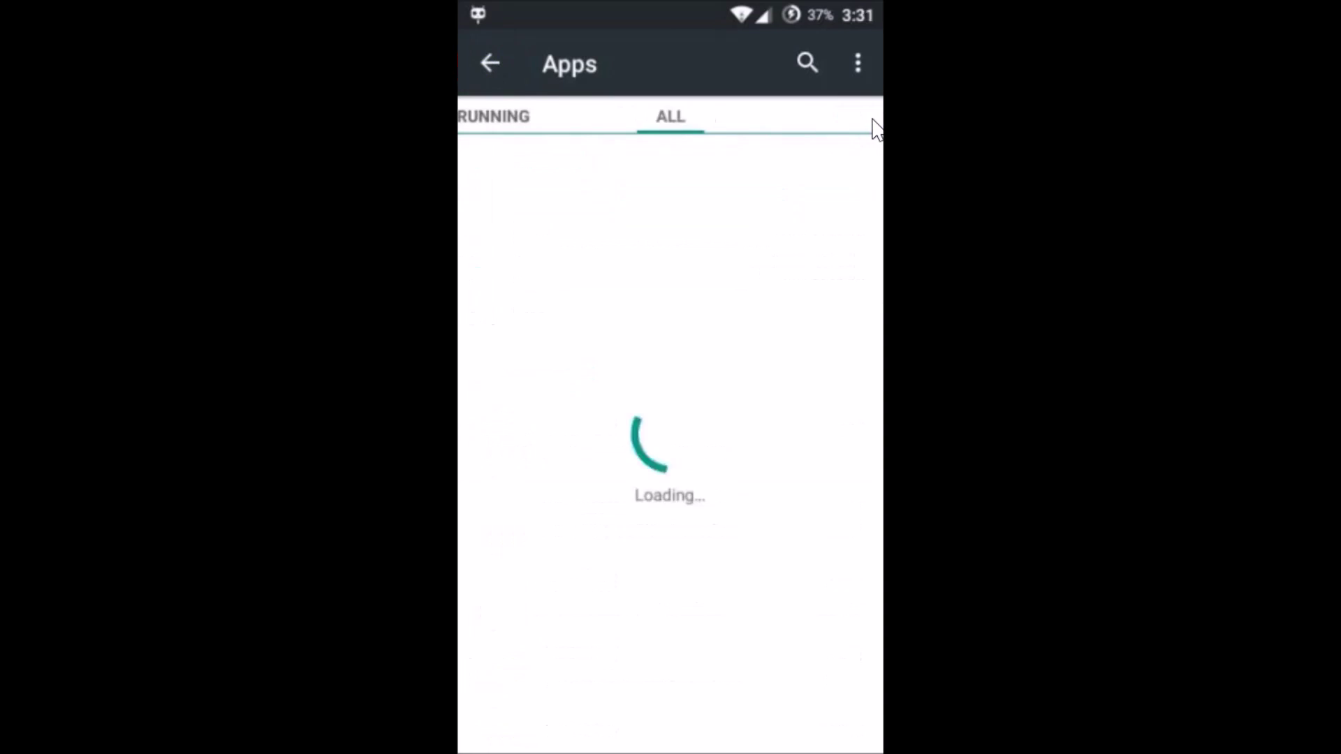
Step: Find Google Play Store in the ALL apps list and open its App info
left_click(665, 450)
left_click(713, 569)
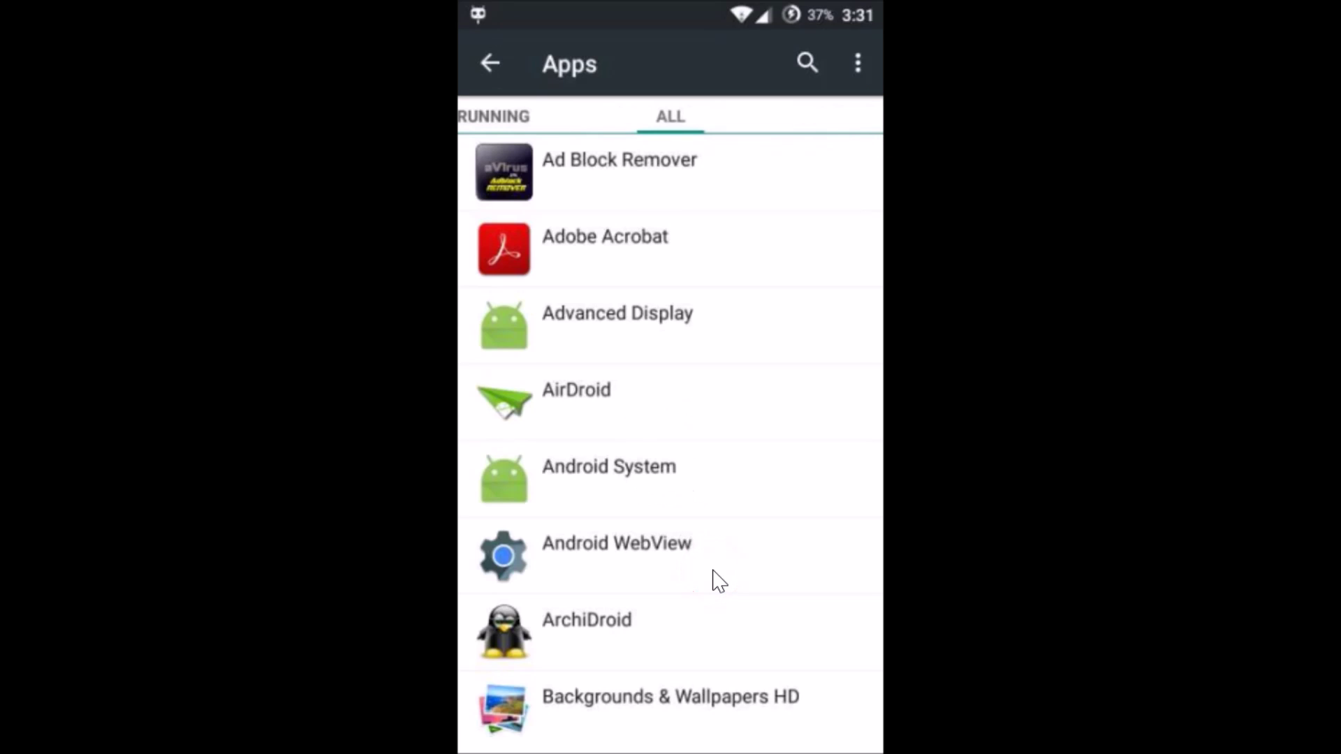
scroll(720, 581, "down", 10)
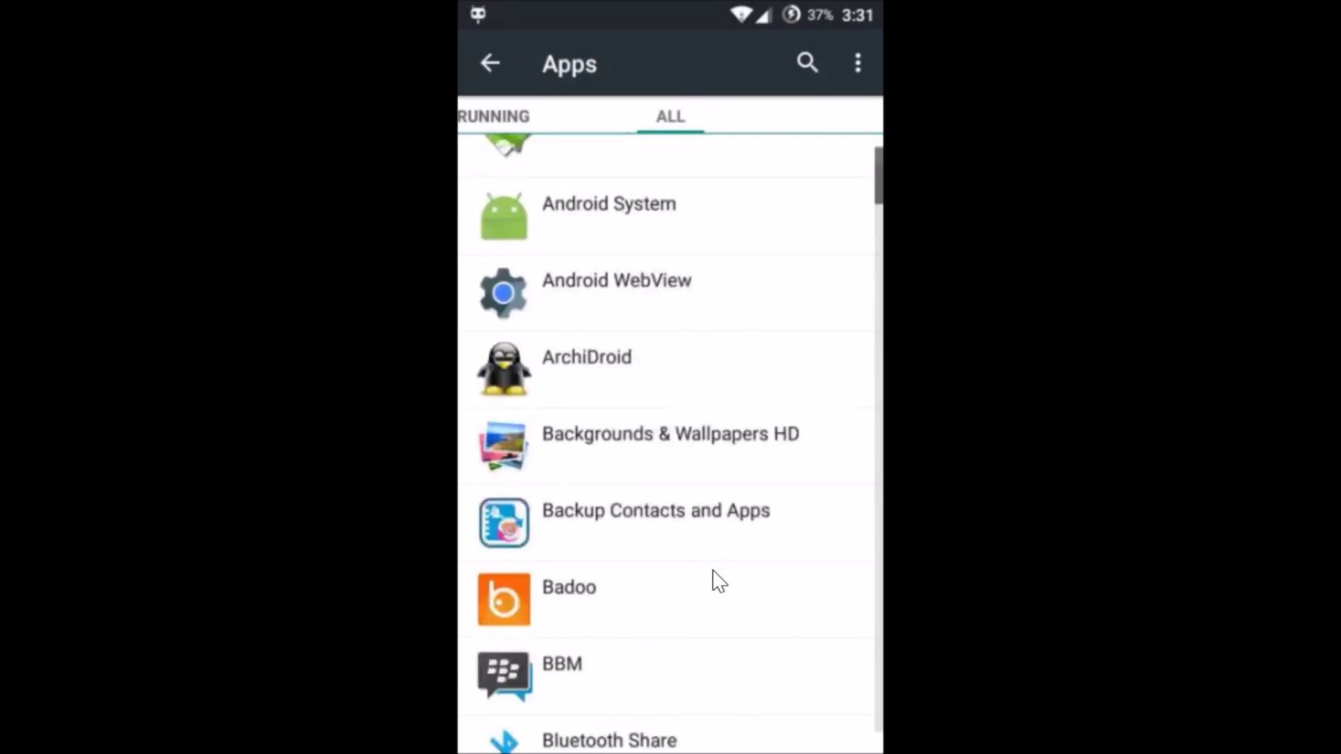
scroll(719, 581, "down", 15)
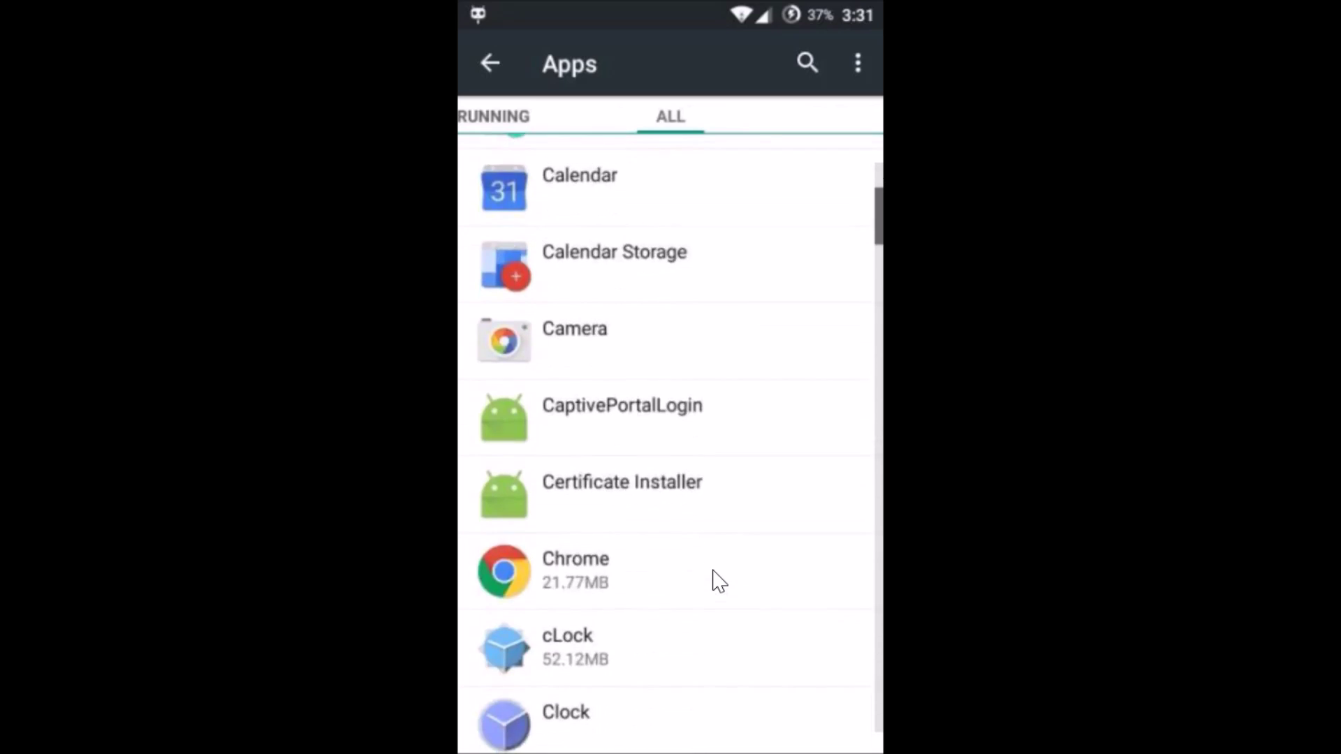
scroll(719, 581, "down", 12)
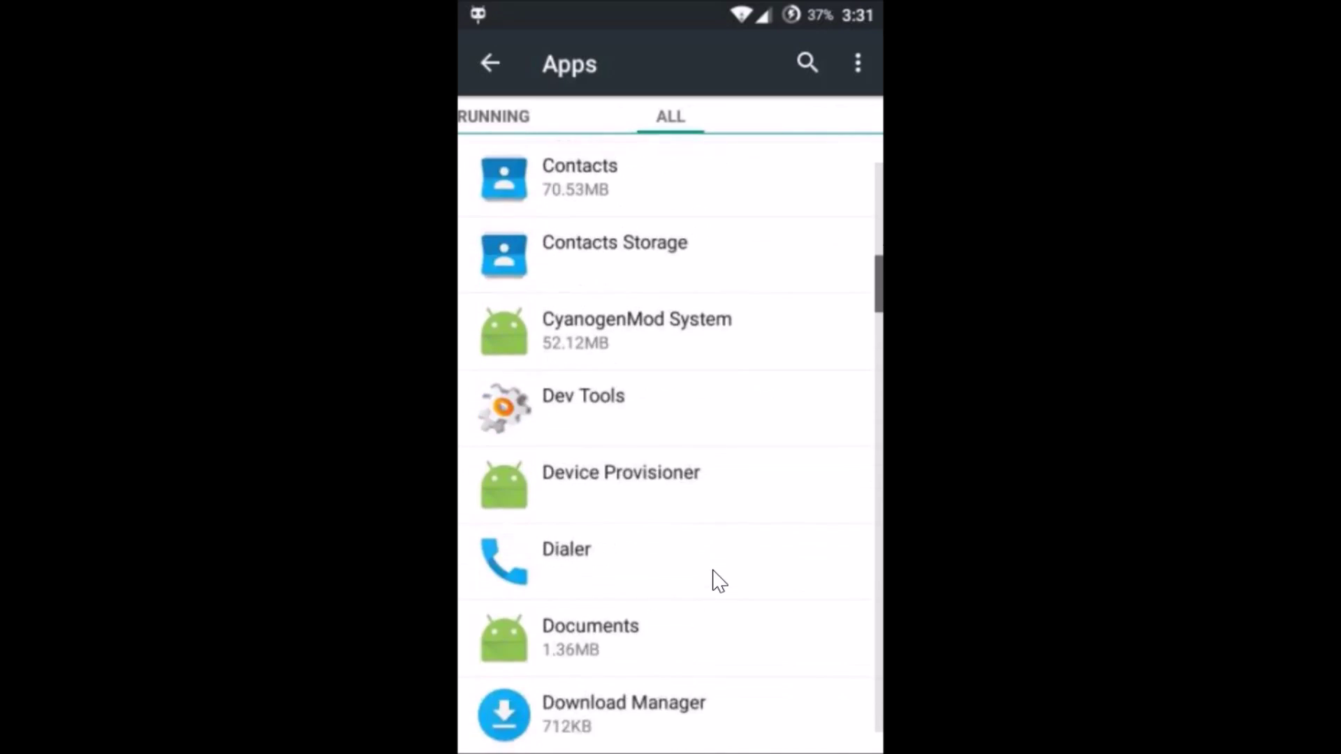
scroll(720, 581, "down", 14)
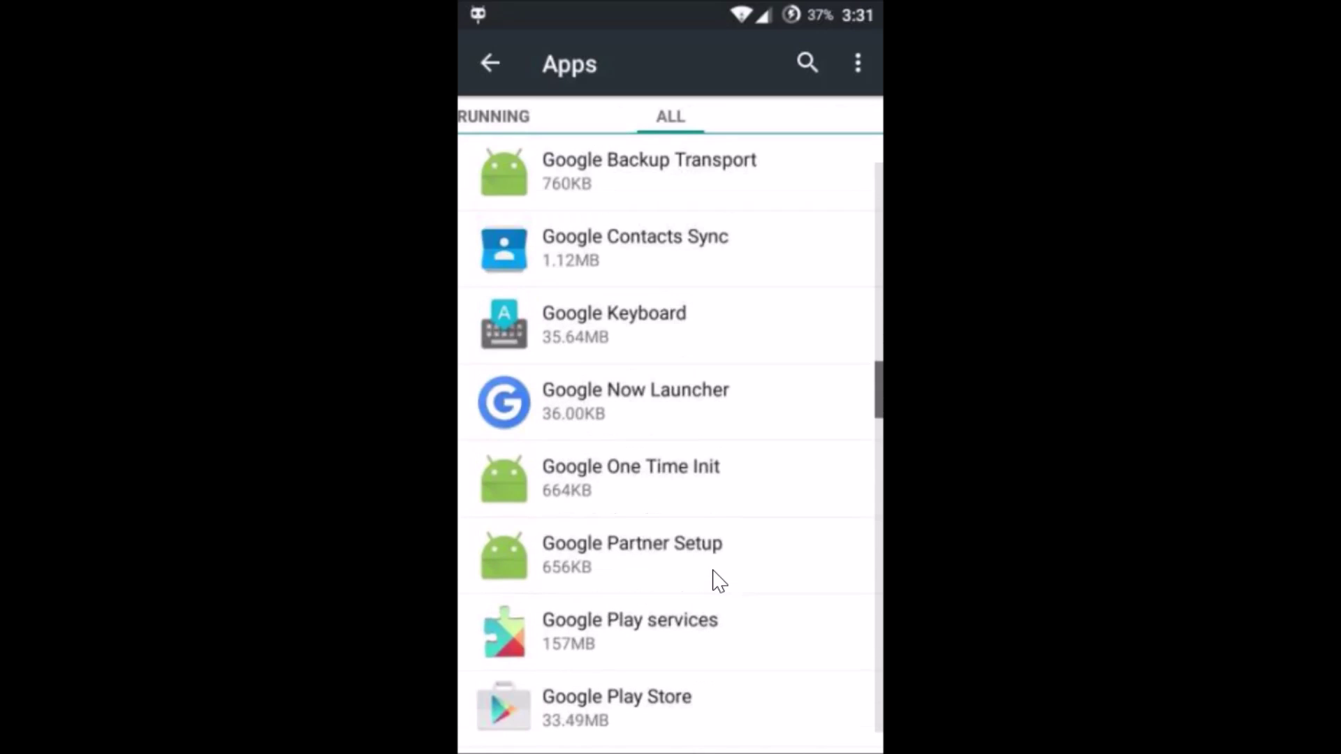
scroll(719, 581, "down", 4)
left_click_drag(656, 381, 633, 381)
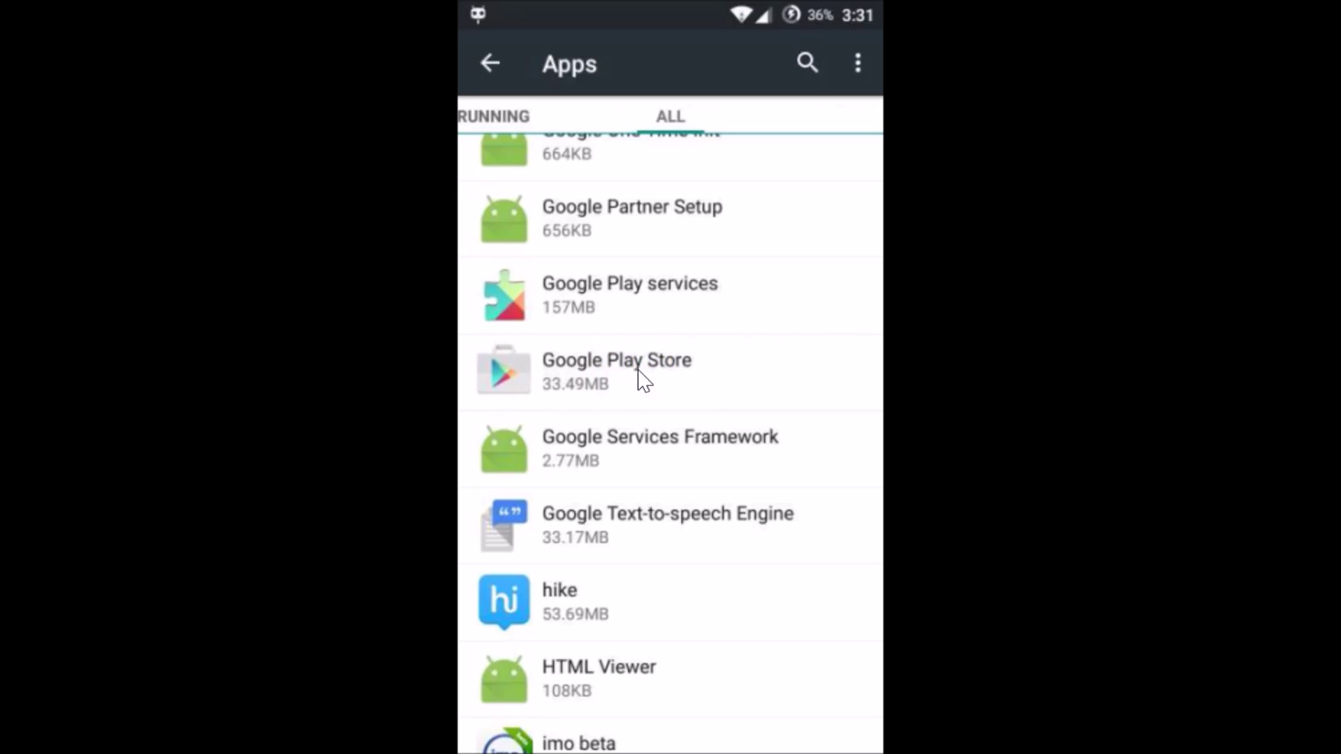
left_click_drag(638, 393, 739, 563)
Step: Clear Play Store's data and uninstall its updates back to the 18.27MB factory version
left_click(743, 568)
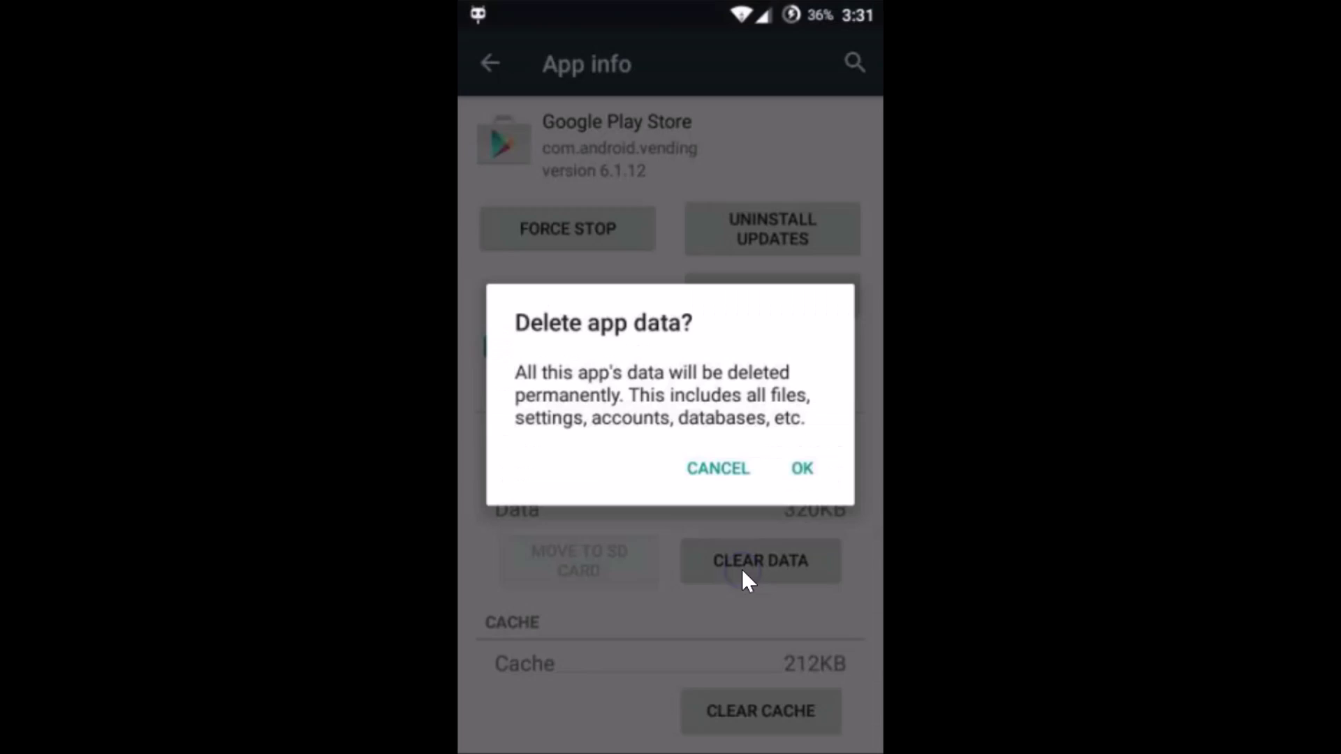
left_click(803, 468)
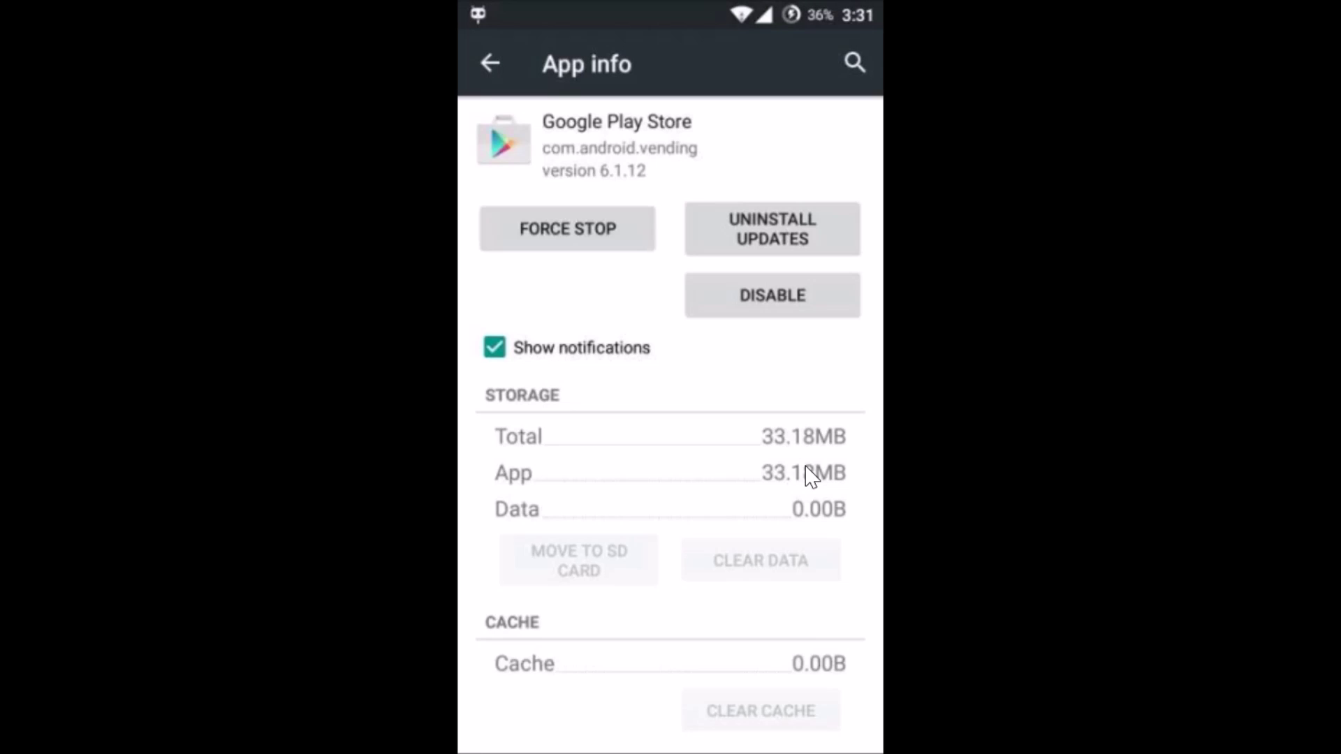
left_click_drag(766, 243, 774, 233)
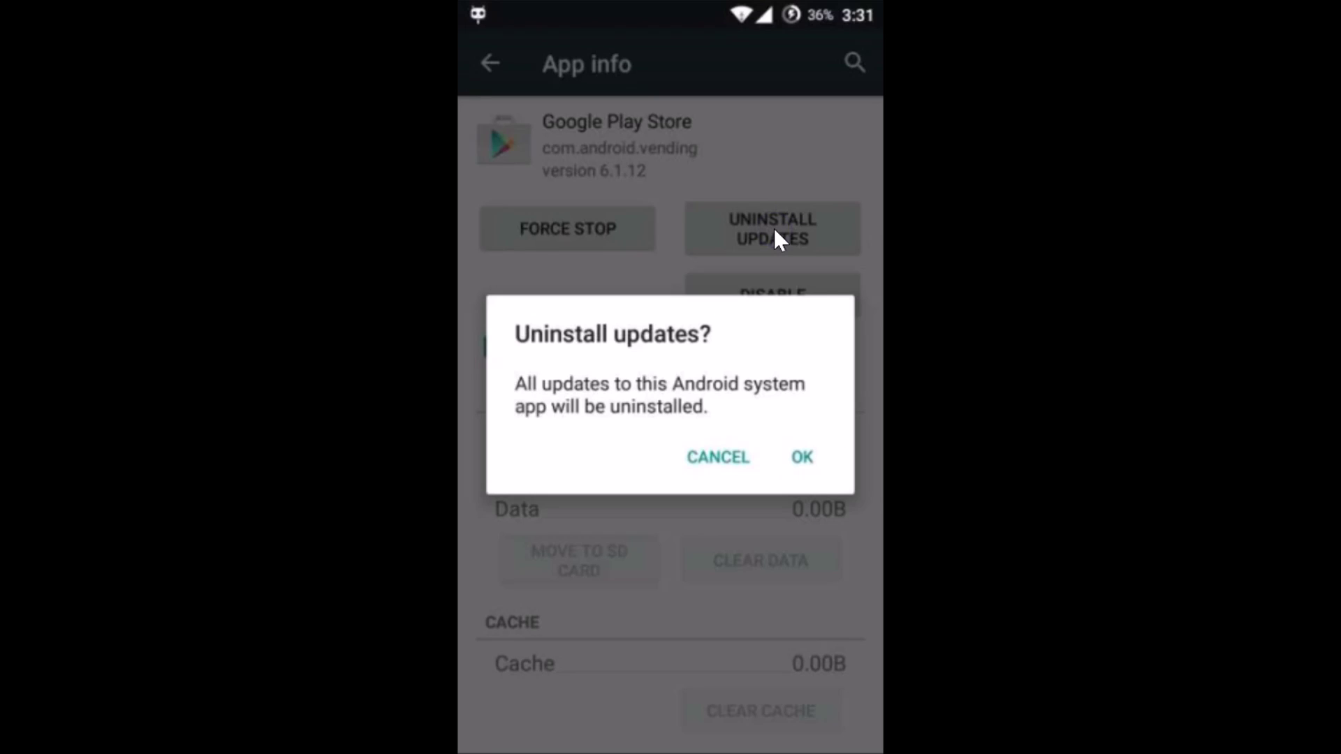
left_click_drag(826, 468, 806, 458)
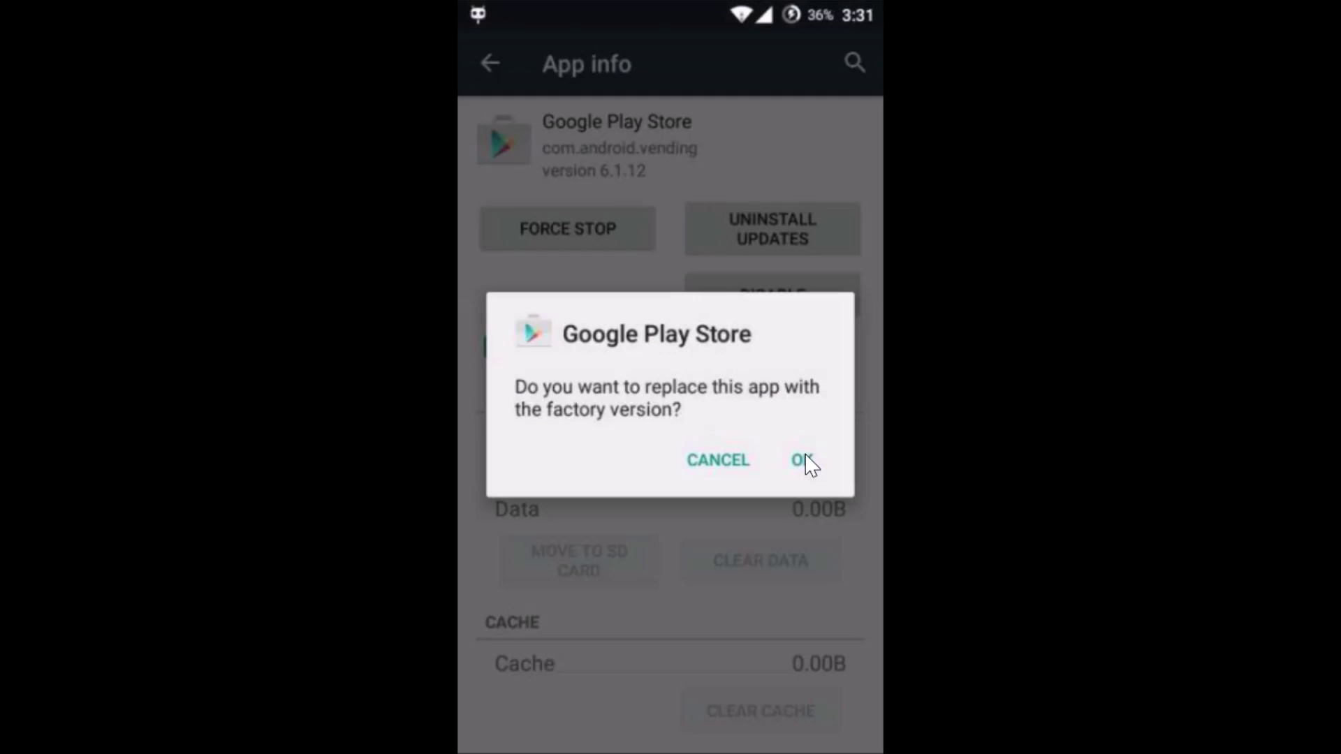
left_click_drag(805, 454, 798, 459)
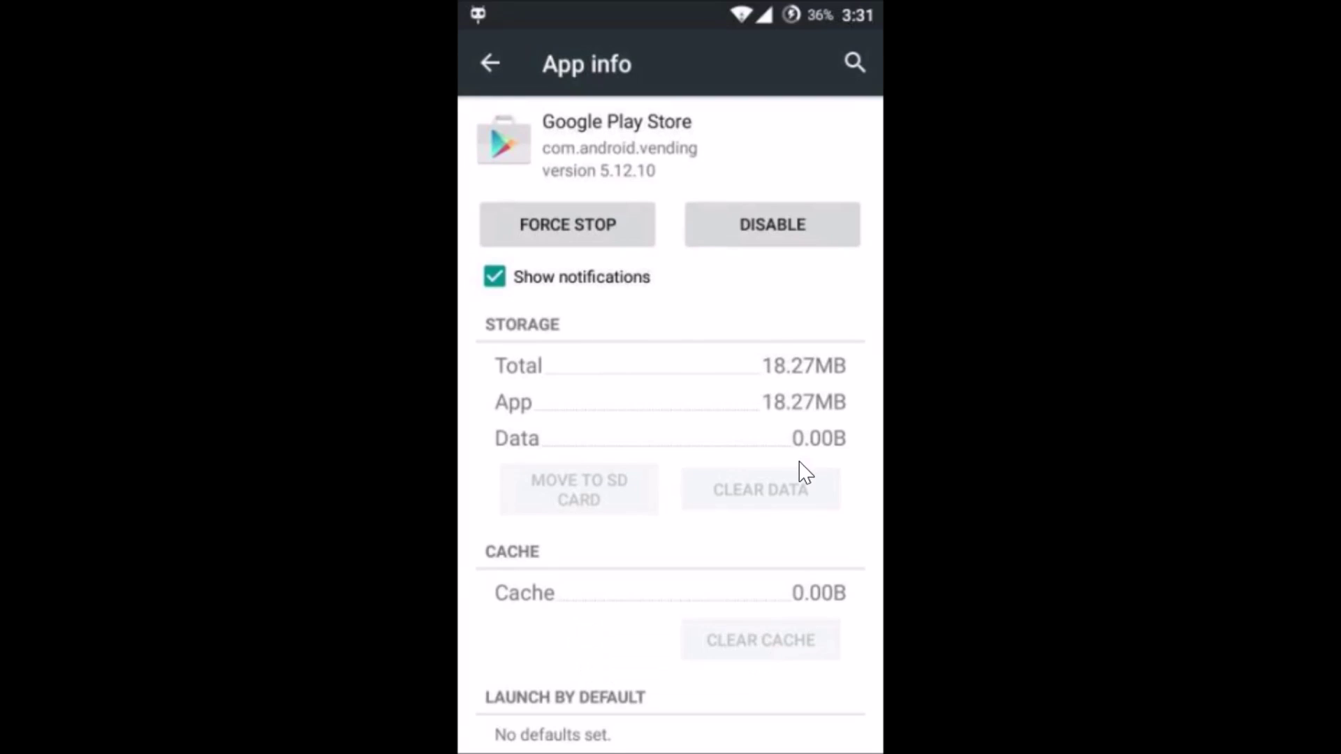
key("Escape")
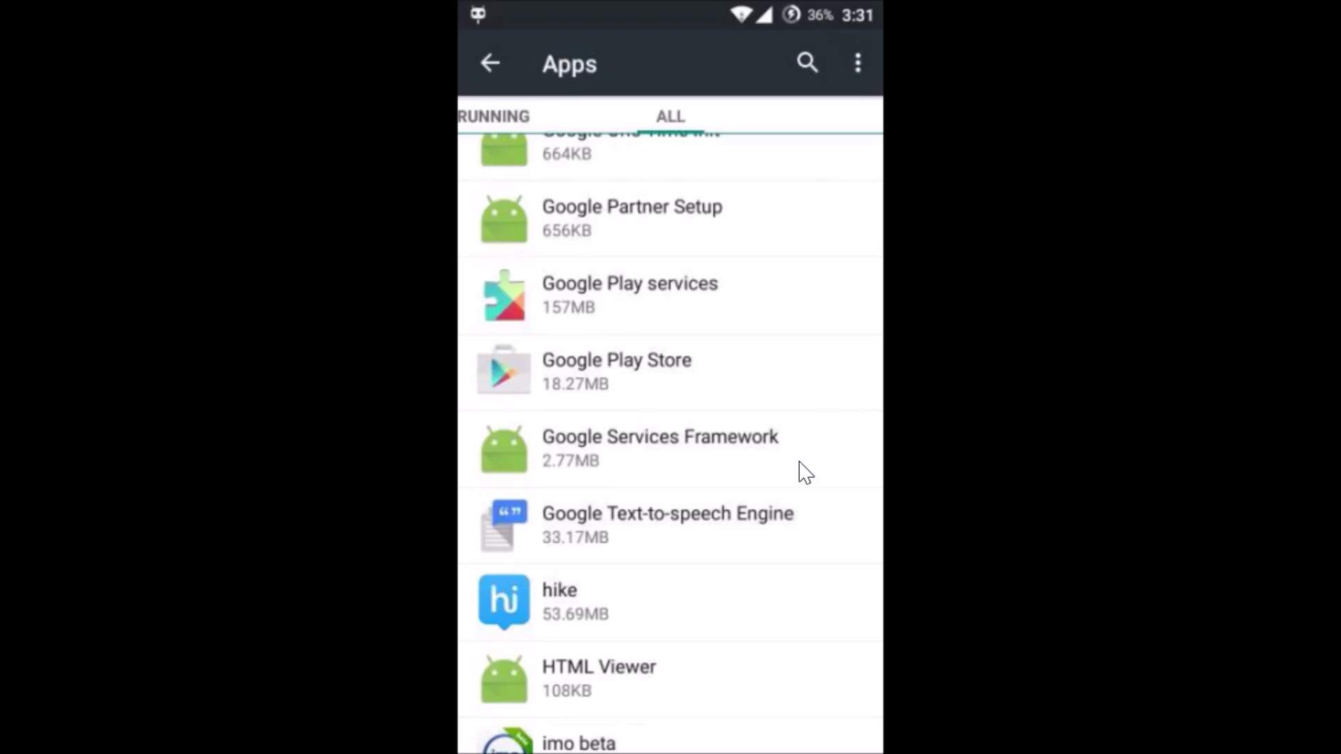
Step: Leave Settings for the home screen and launch Google Play Store
key("Escape")
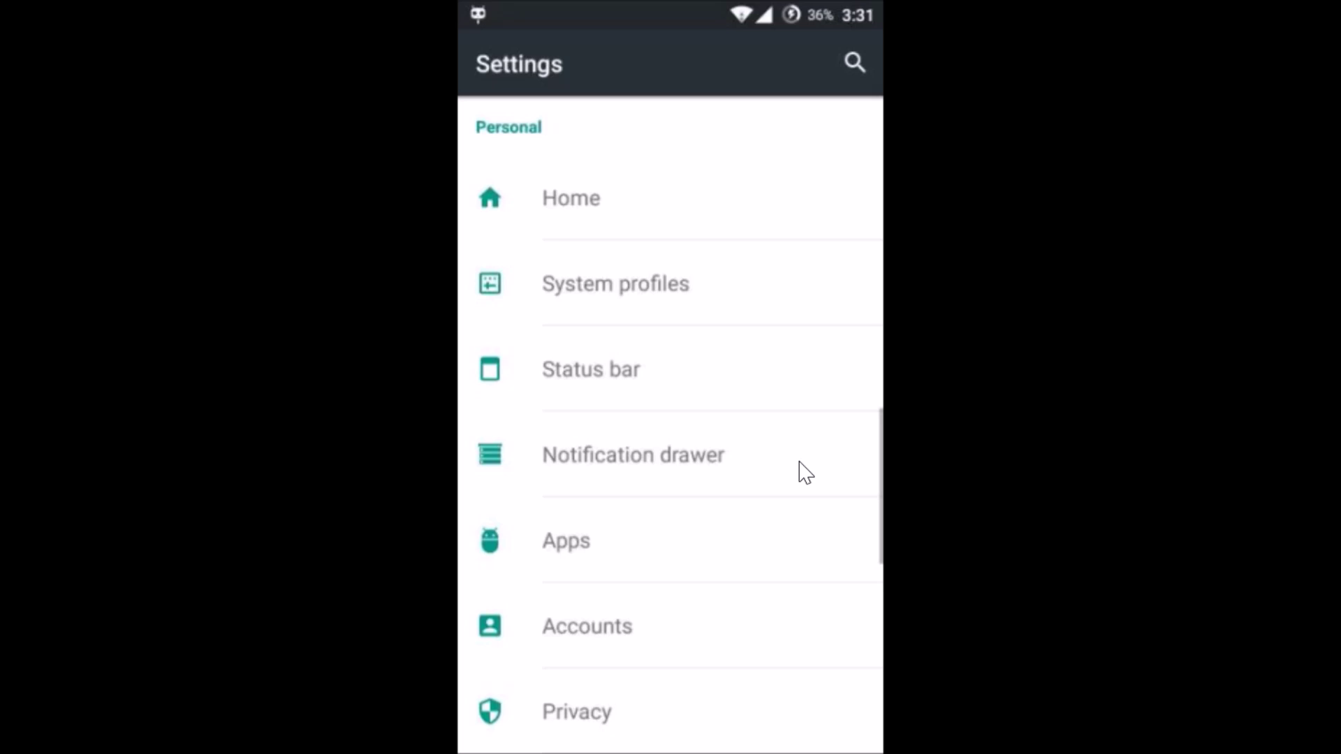
key("Home")
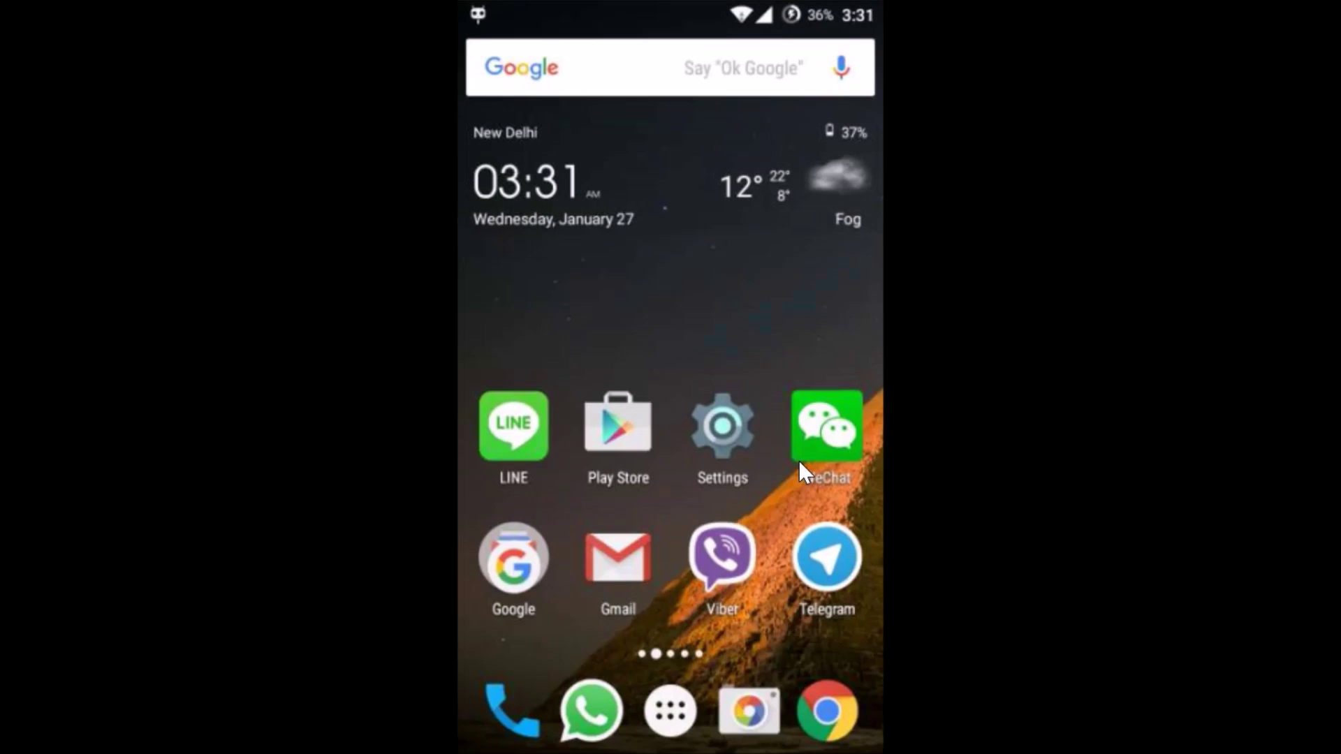
left_click(652, 443)
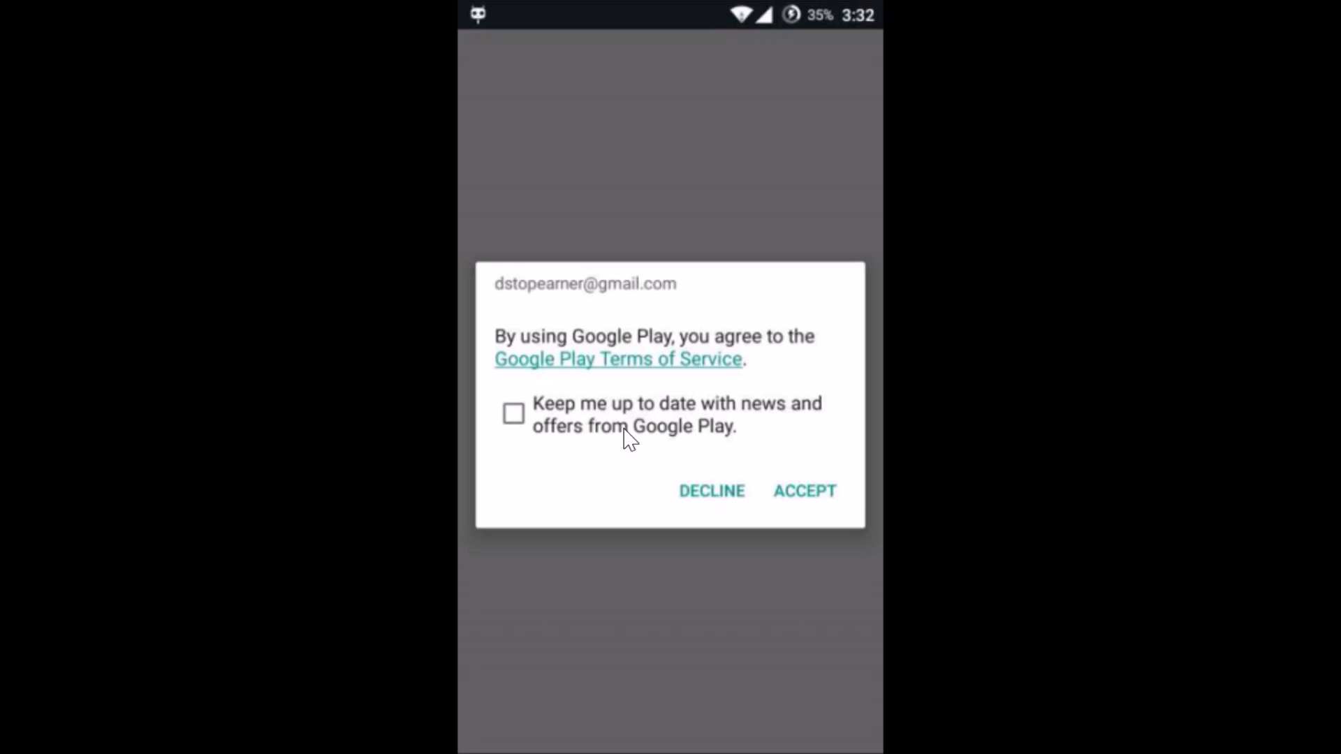
Step: Accept the Google Play Terms of Service, leaving the news-and-offers option off
left_click(815, 493)
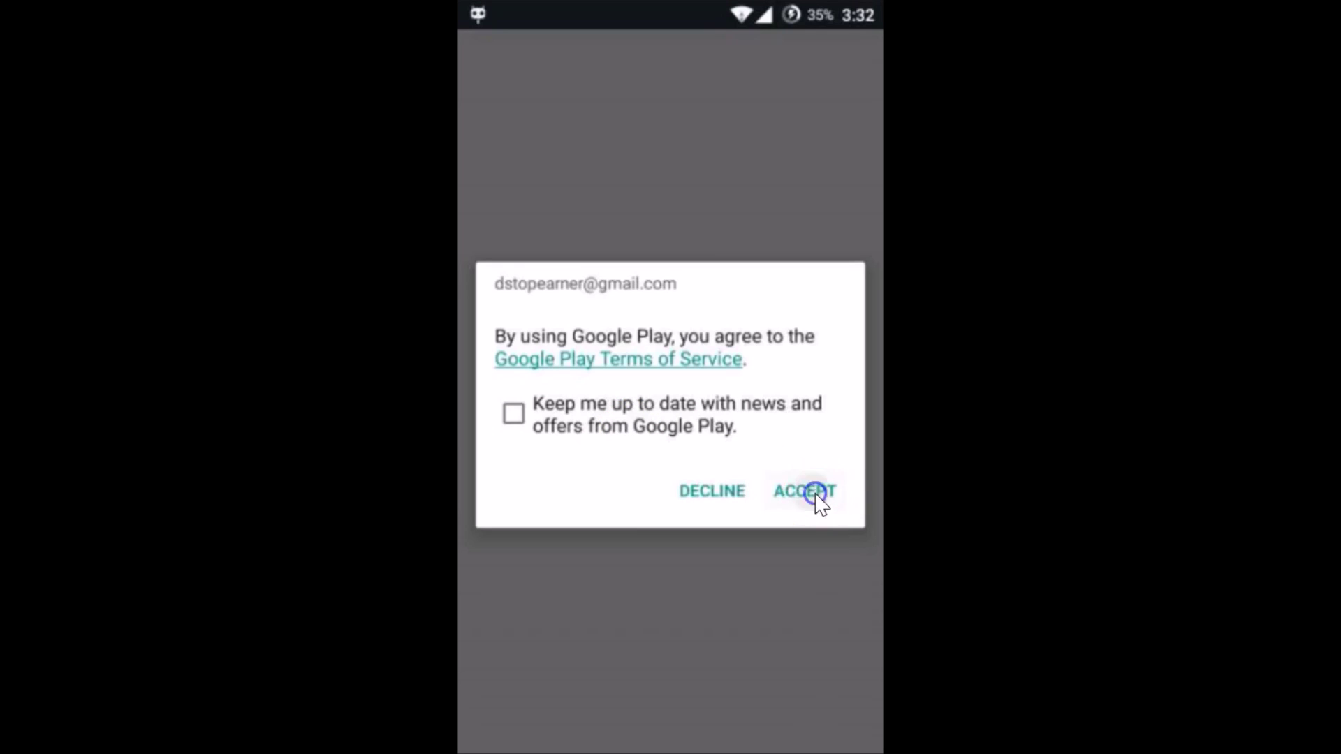